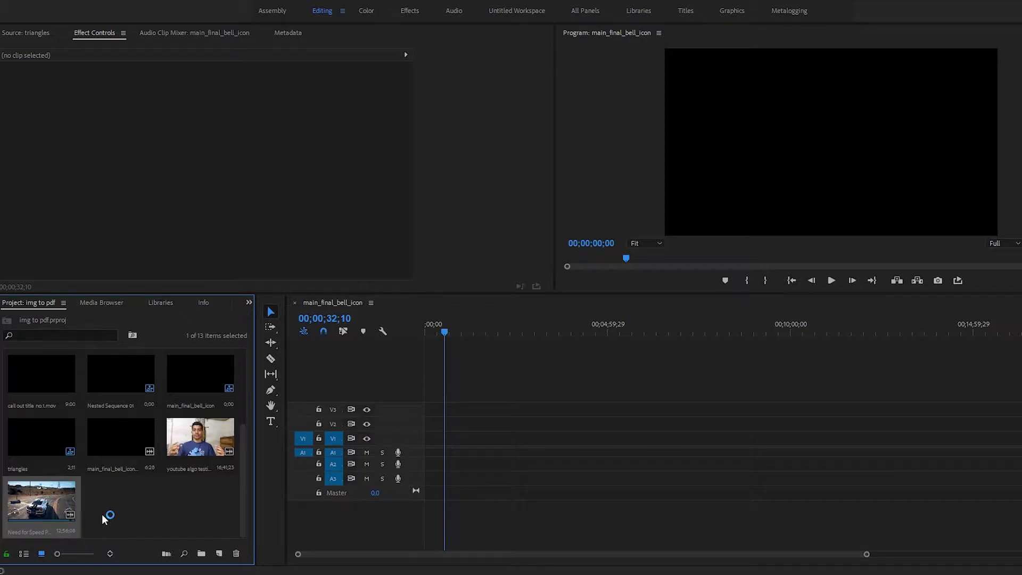
# Step: Preview the youtube algo testi2 main.mp4 talking-head clip in the Source monitor
pyautogui.scroll(3, 247, 450)
pyautogui.moveTo(246, 449); pyautogui.dragTo(246, 397)
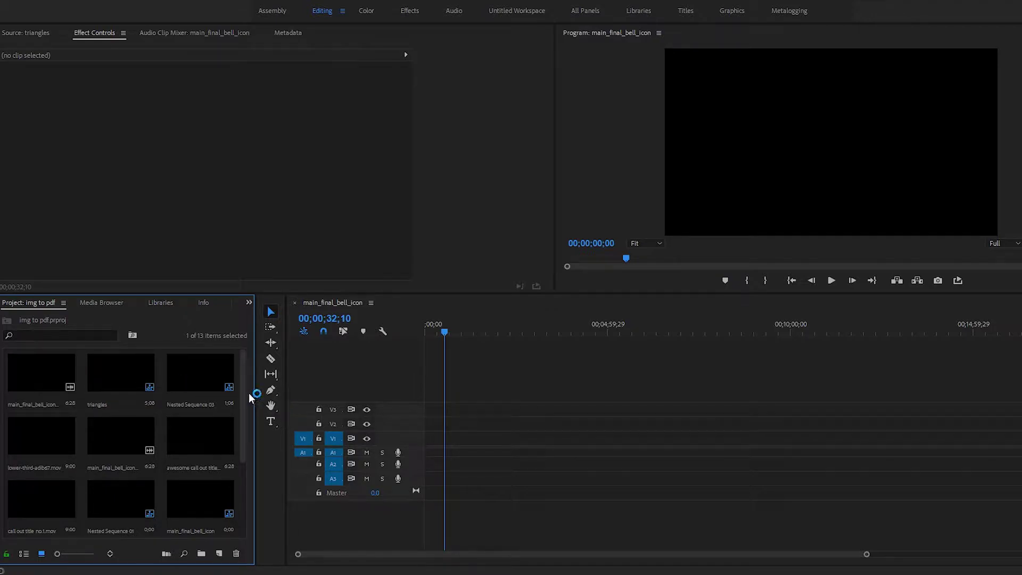
pyautogui.moveTo(246, 378); pyautogui.dragTo(246, 387)
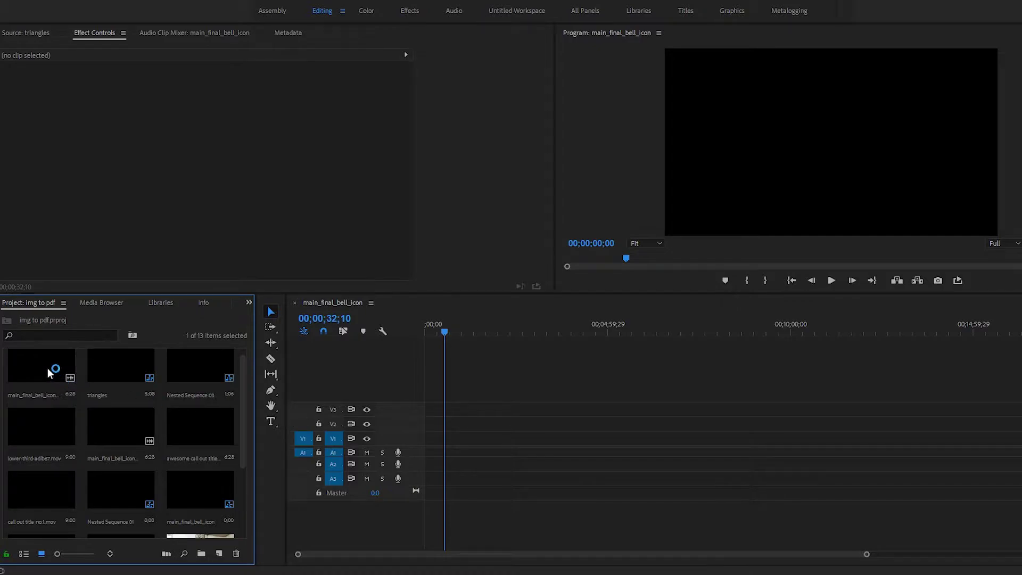
pyautogui.moveTo(48, 373); pyautogui.dragTo(80, 304)
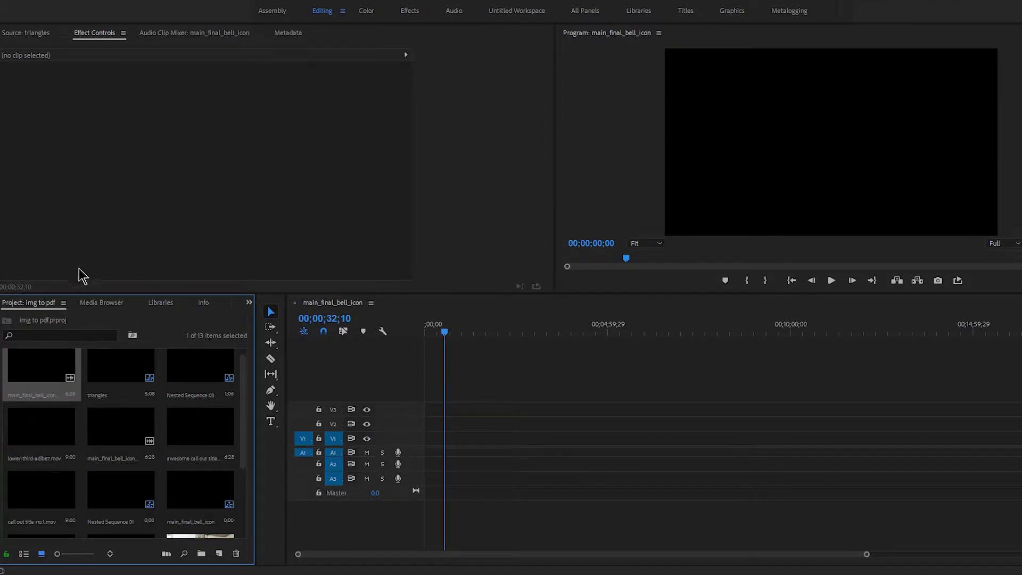
pyautogui.scroll(-3, 223, 372)
pyautogui.doubleClick(221, 428)
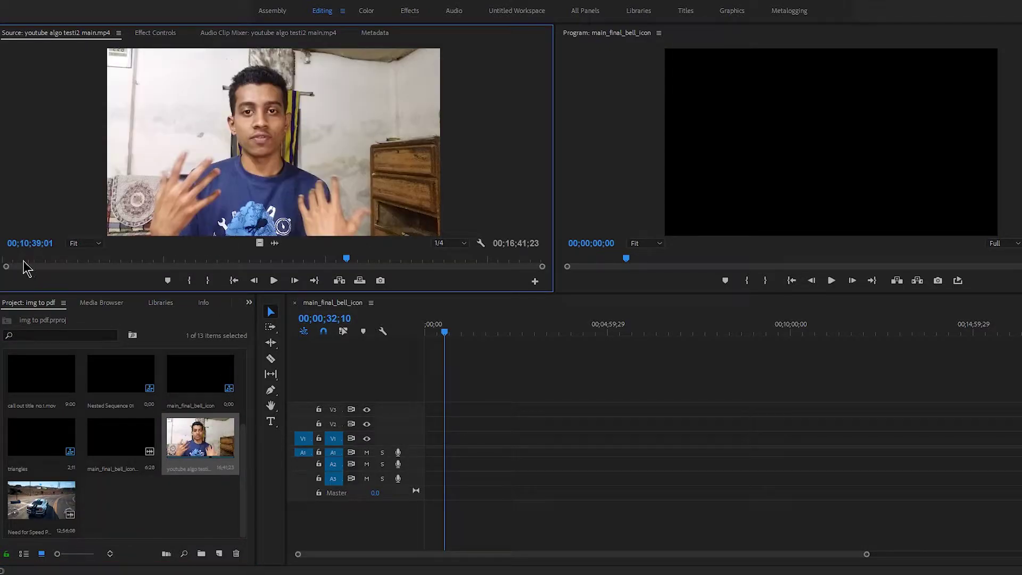
pyautogui.moveTo(346, 261); pyautogui.dragTo(187, 264)
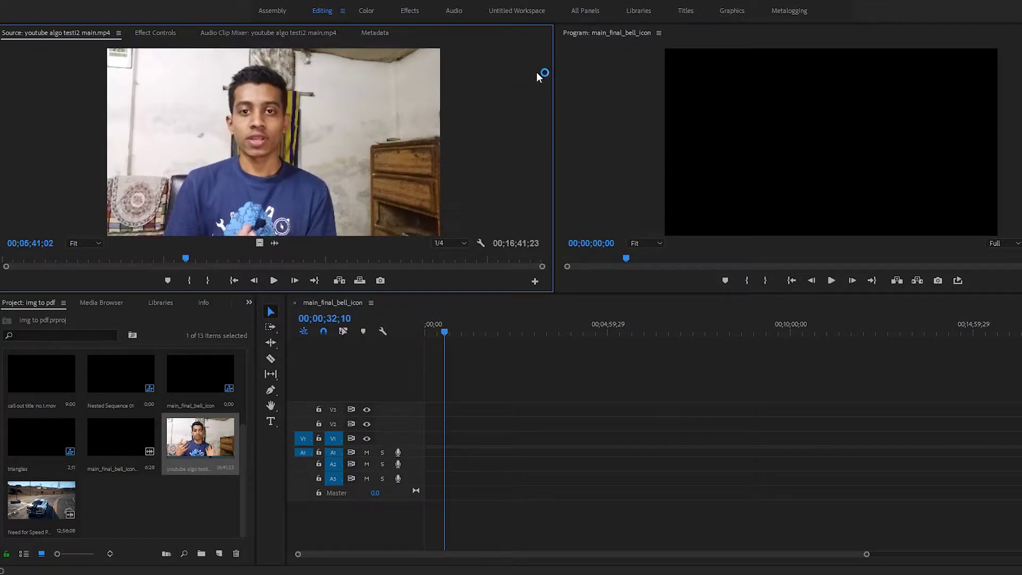
# Step: Load the Need for Speed gameplay clip into the Source monitor and scrub through it
pyautogui.click(30, 514)
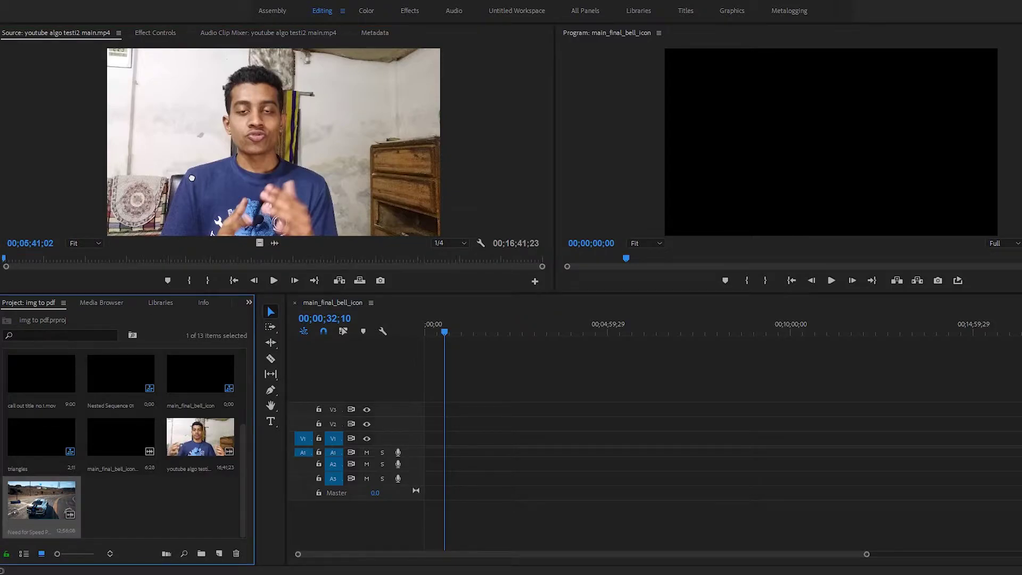
pyautogui.moveTo(192, 178); pyautogui.dragTo(214, 169)
pyautogui.moveTo(7, 266); pyautogui.dragTo(121, 265)
pyautogui.moveTo(312, 267); pyautogui.dragTo(542, 266)
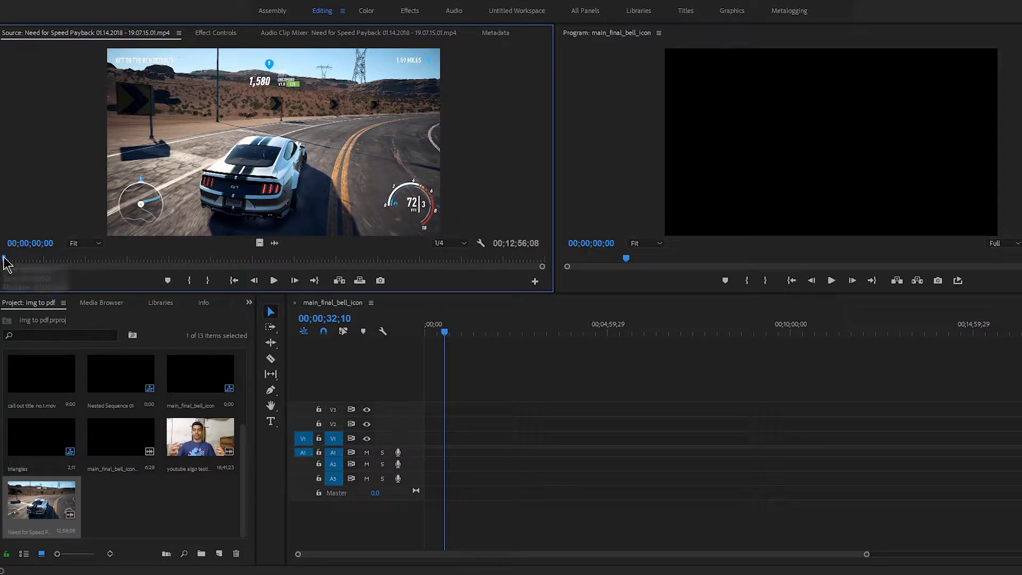
pyautogui.click(167, 262)
pyautogui.click(114, 262)
pyautogui.click(246, 262)
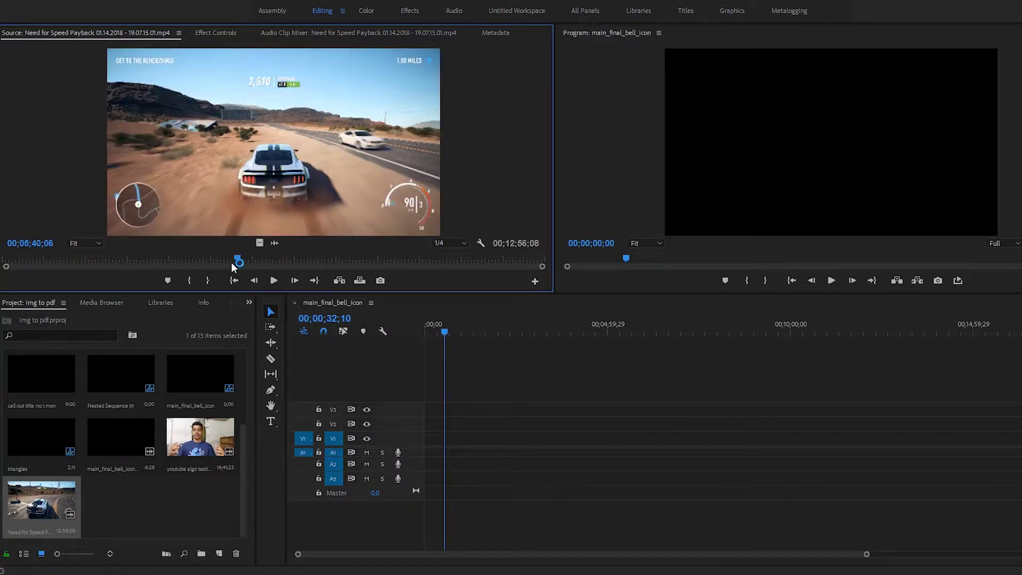
pyautogui.click(64, 263)
pyautogui.click(51, 263)
pyautogui.moveTo(50, 261); pyautogui.dragTo(10, 262)
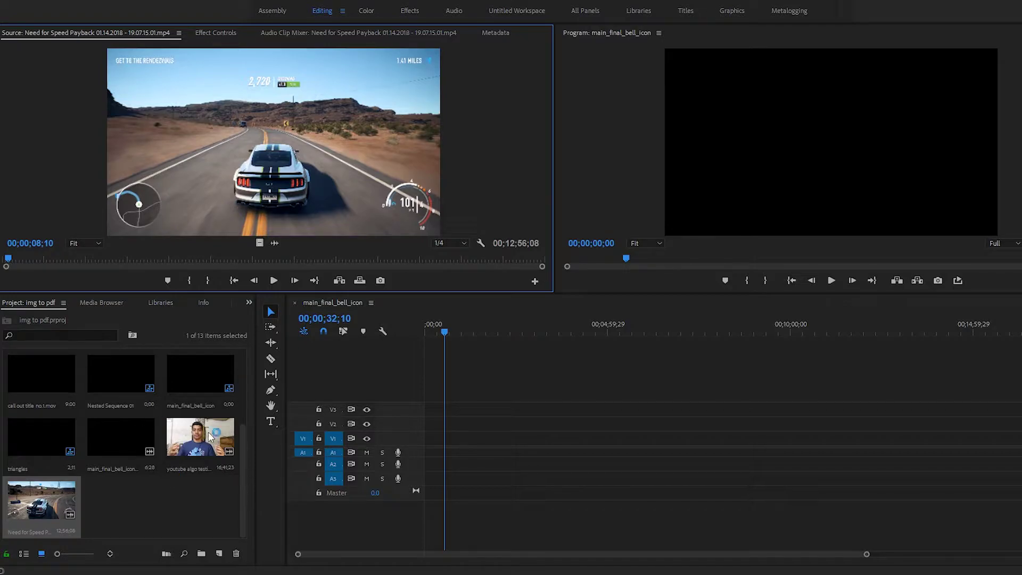
# Step: Put the talking-head clip on V1 and trim it to end at 00;07;50;05
pyautogui.moveTo(195, 450); pyautogui.dragTo(430, 430)
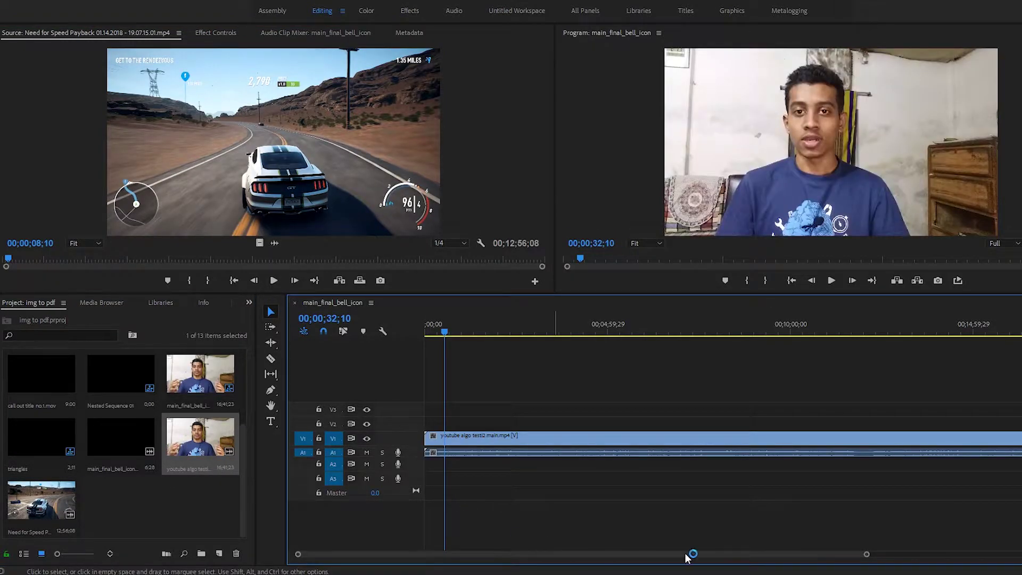
pyautogui.moveTo(868, 554); pyautogui.dragTo(958, 554)
pyautogui.moveTo(438, 332); pyautogui.dragTo(638, 337)
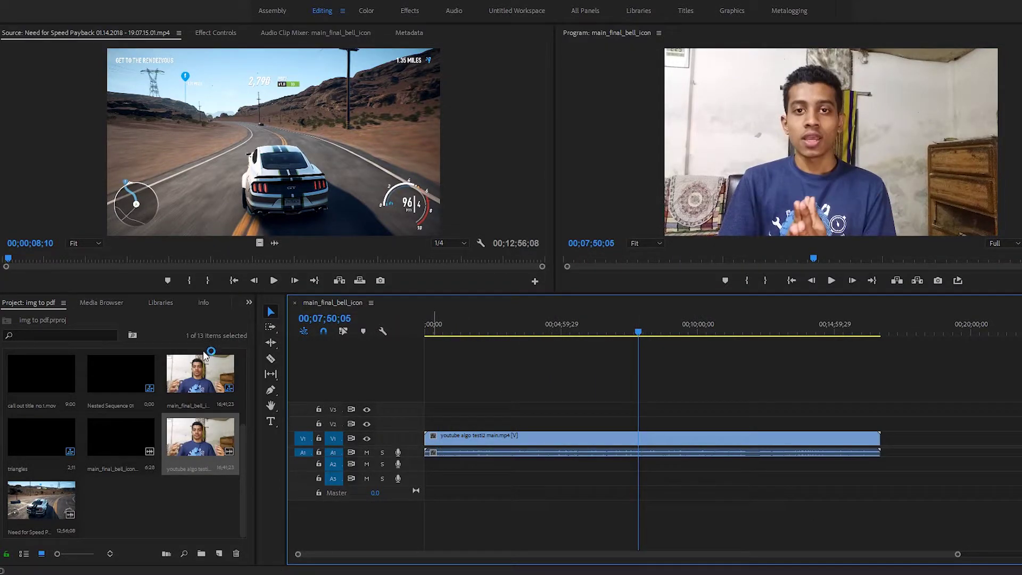
pyautogui.click(270, 359)
pyautogui.click(639, 442)
pyautogui.click(271, 311)
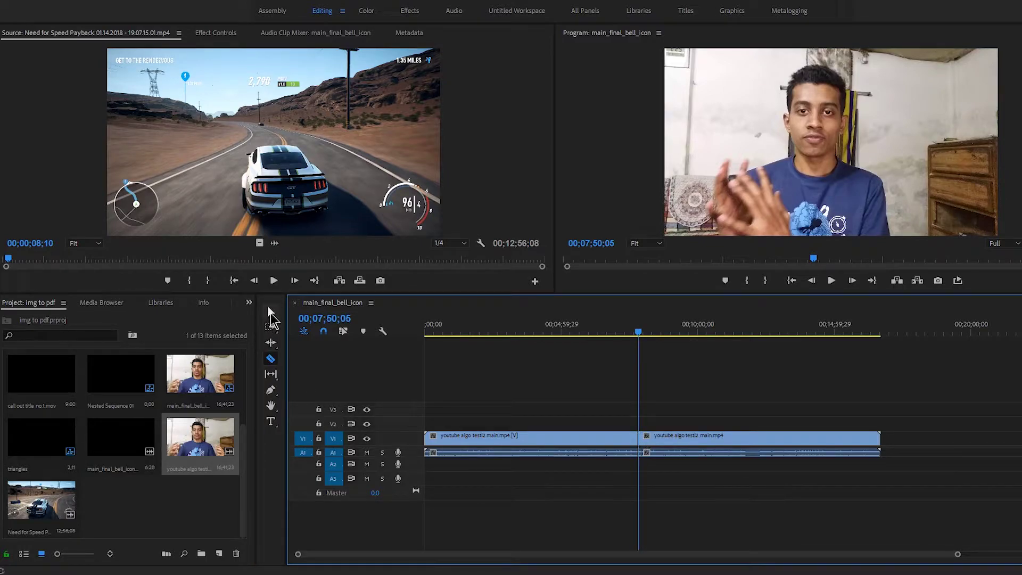
pyautogui.click(707, 438)
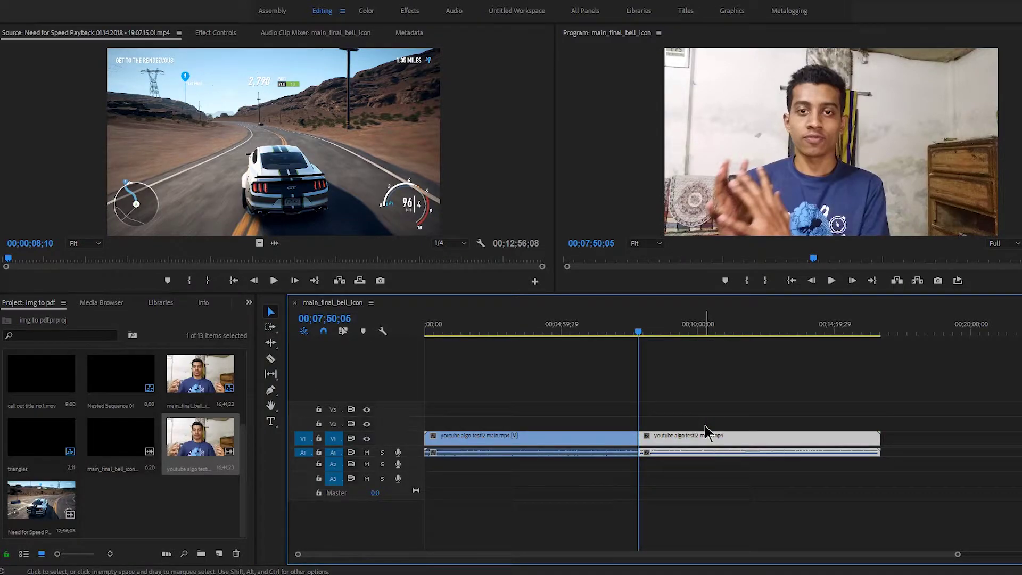
pyautogui.press('Delete')
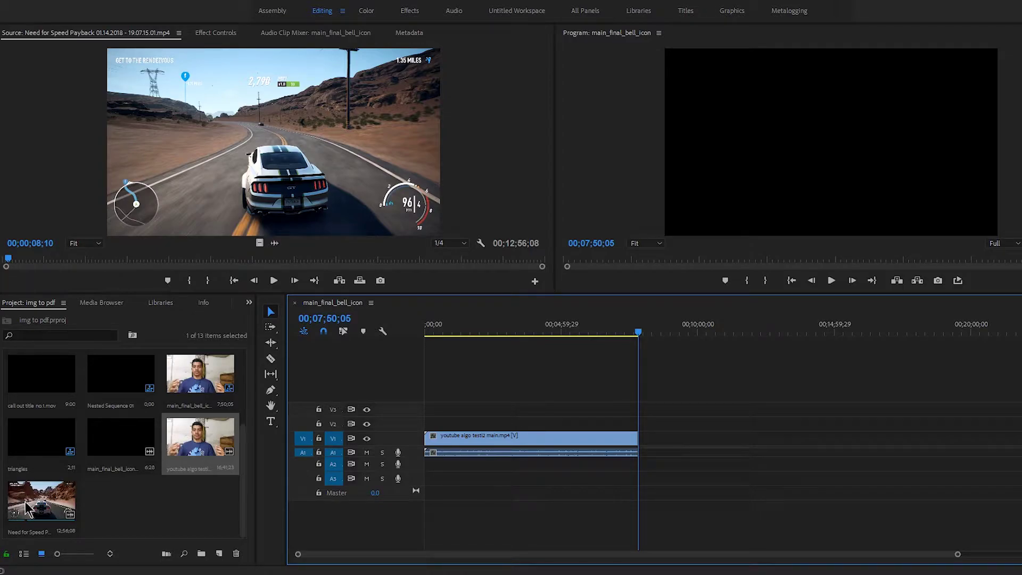
# Step: Add the Need for Speed clip on V2 and cut it off at the same 00;07;50;05 point
pyautogui.moveTo(26, 508); pyautogui.dragTo(440, 452)
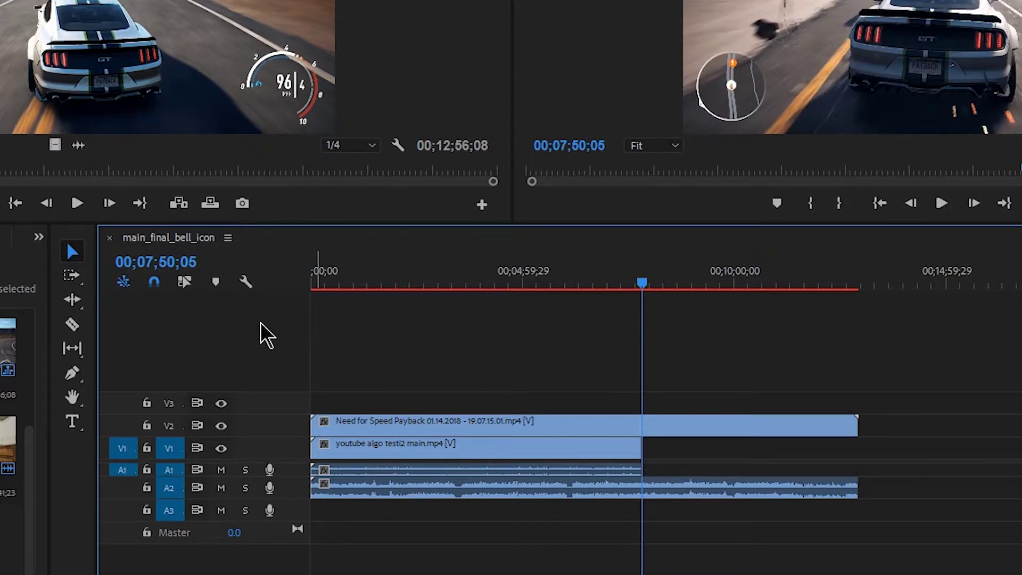
pyautogui.click(72, 324)
pyautogui.click(649, 425)
pyautogui.click(70, 250)
pyautogui.moveTo(716, 528); pyautogui.dragTo(695, 411)
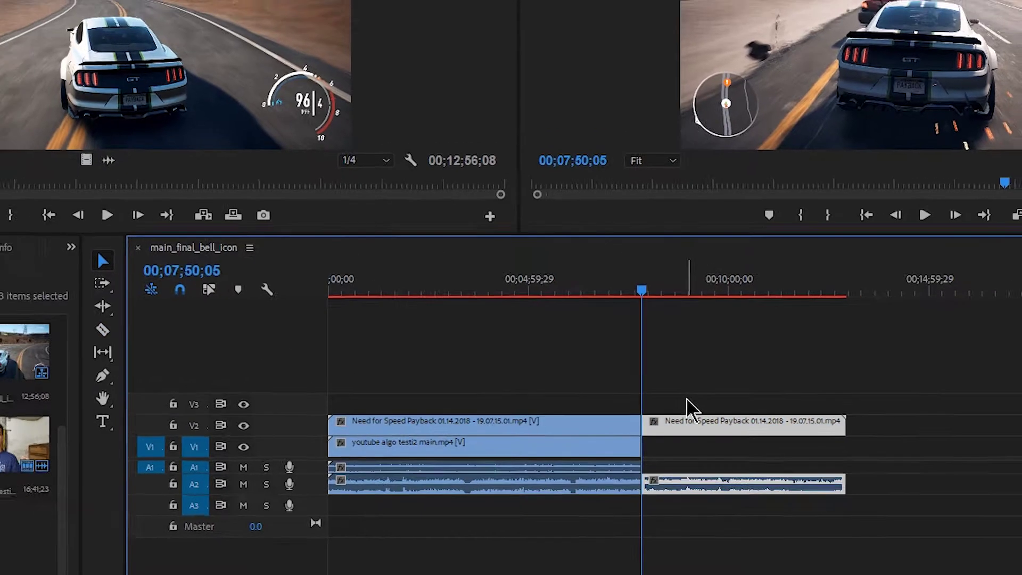
pyautogui.press('Delete')
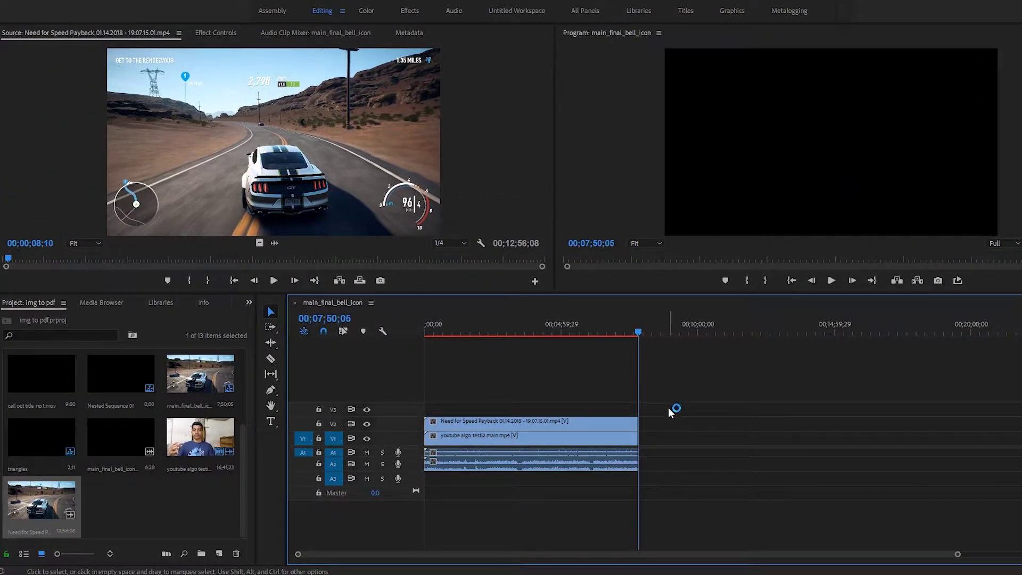
pyautogui.moveTo(593, 332); pyautogui.dragTo(502, 338)
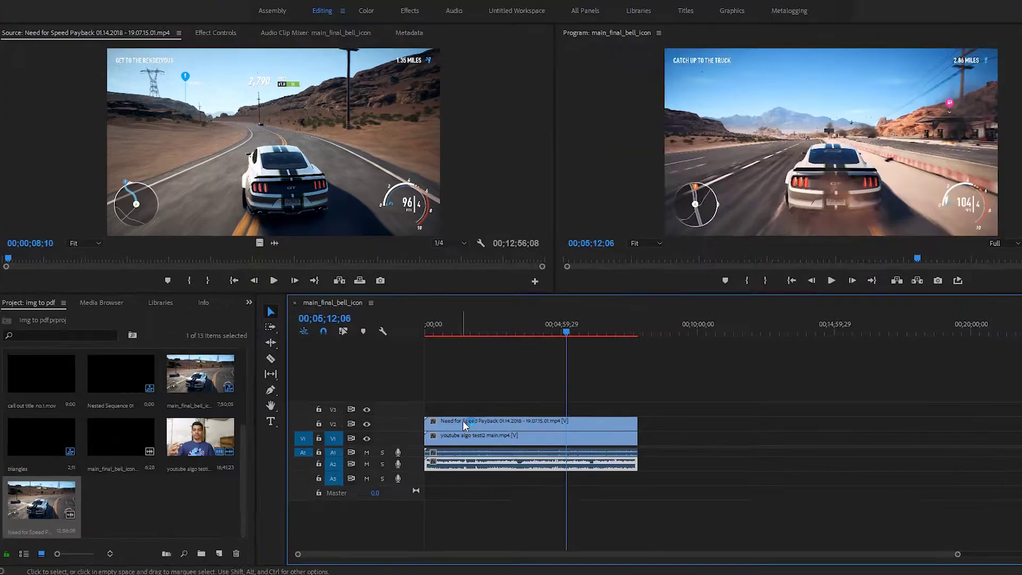
# Step: Show the Effect Controls for the V2 gameplay clip
pyautogui.doubleClick(431, 411)
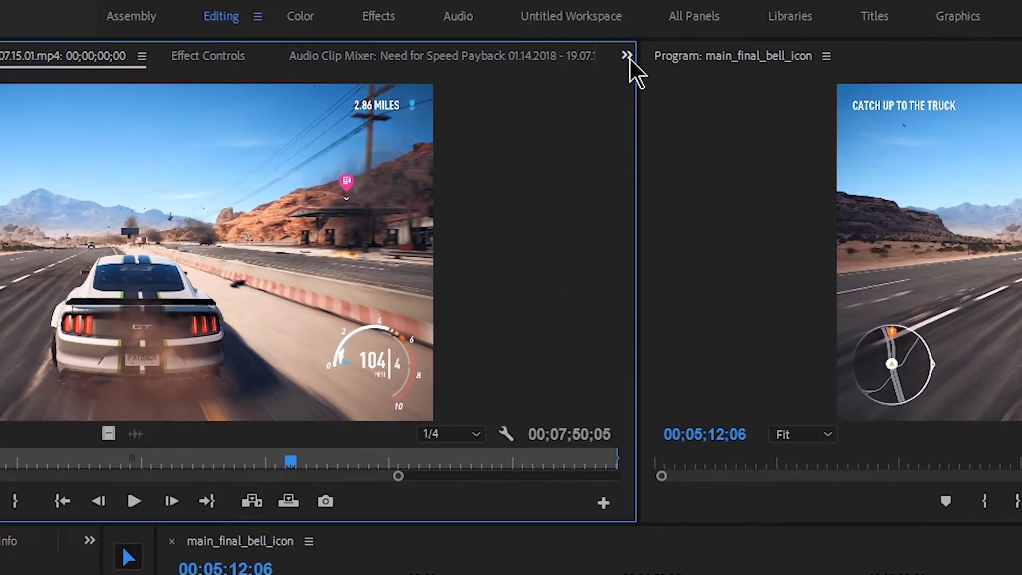
pyautogui.click(547, 33)
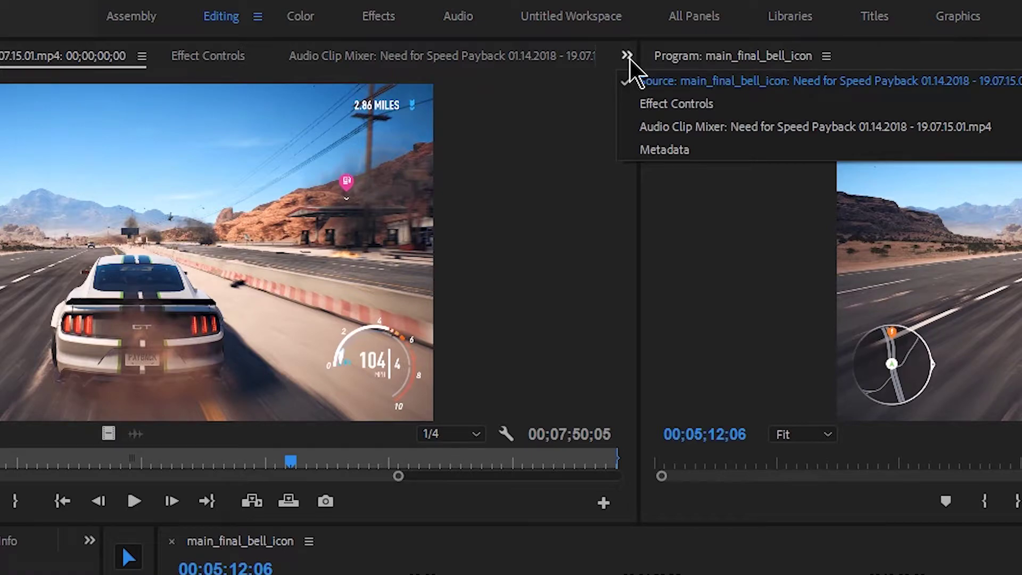
pyautogui.click(655, 102)
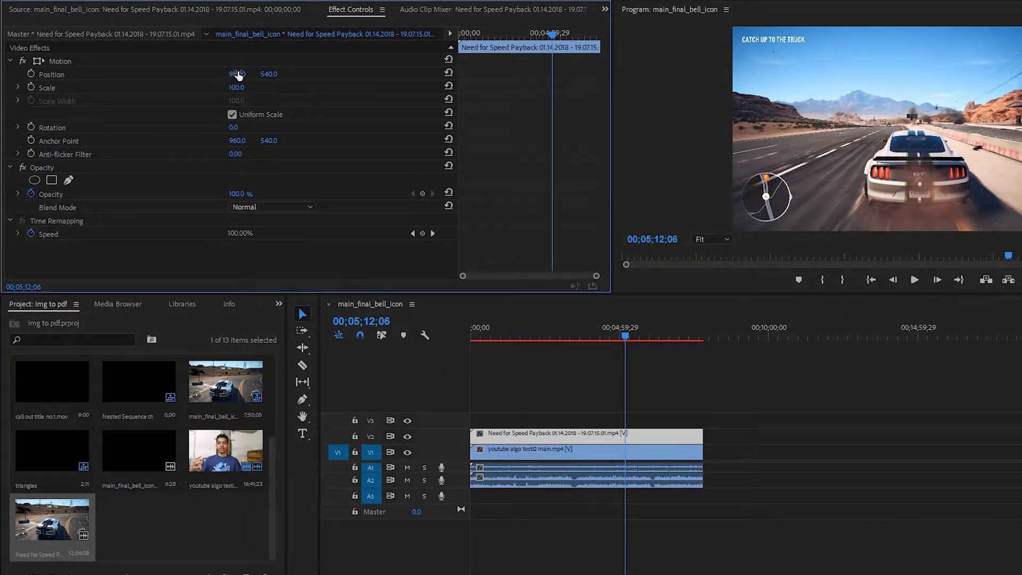
# Step: Set the gameplay clip's Scale to 43 and Position to 396, 860 in the lower-left corner
pyautogui.moveTo(237, 74); pyautogui.dragTo(121, 73)
pyautogui.moveTo(269, 73); pyautogui.dragTo(406, 73)
pyautogui.moveTo(246, 78); pyautogui.dragTo(311, 77)
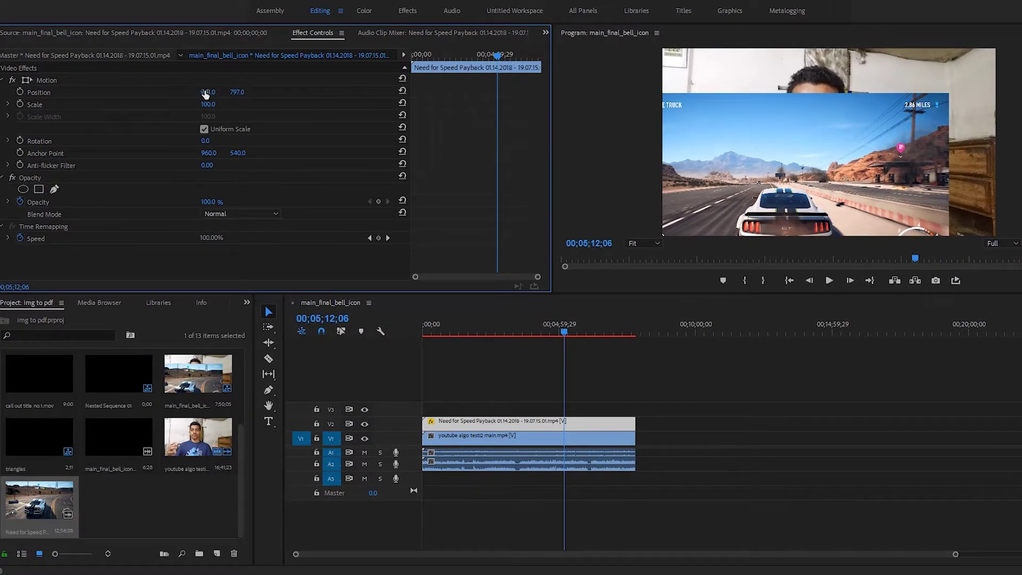
pyautogui.moveTo(208, 92); pyautogui.dragTo(68, 92)
pyautogui.moveTo(233, 92); pyautogui.dragTo(200, 105)
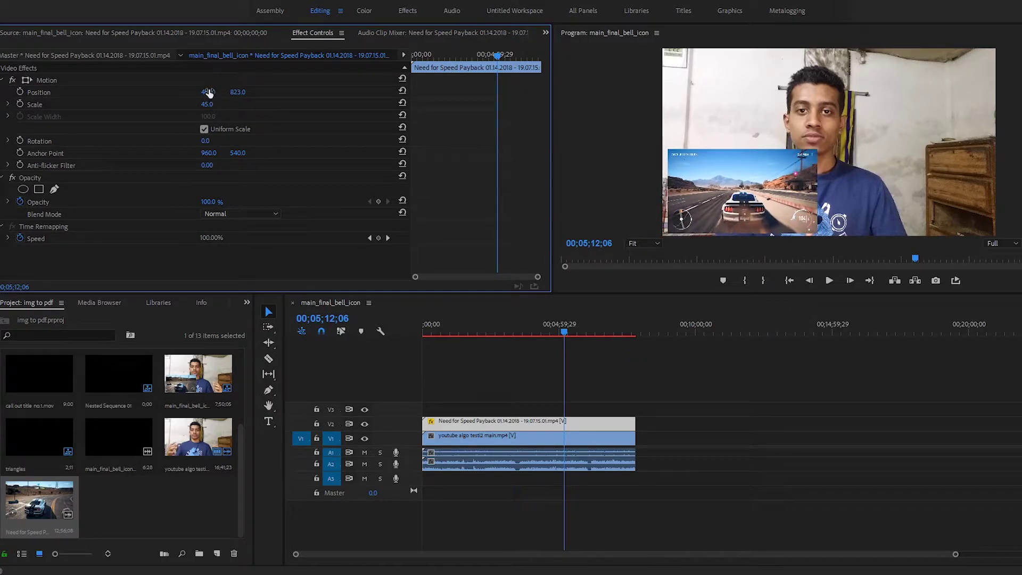
pyautogui.press('Return')
pyautogui.moveTo(208, 92); pyautogui.dragTo(257, 92)
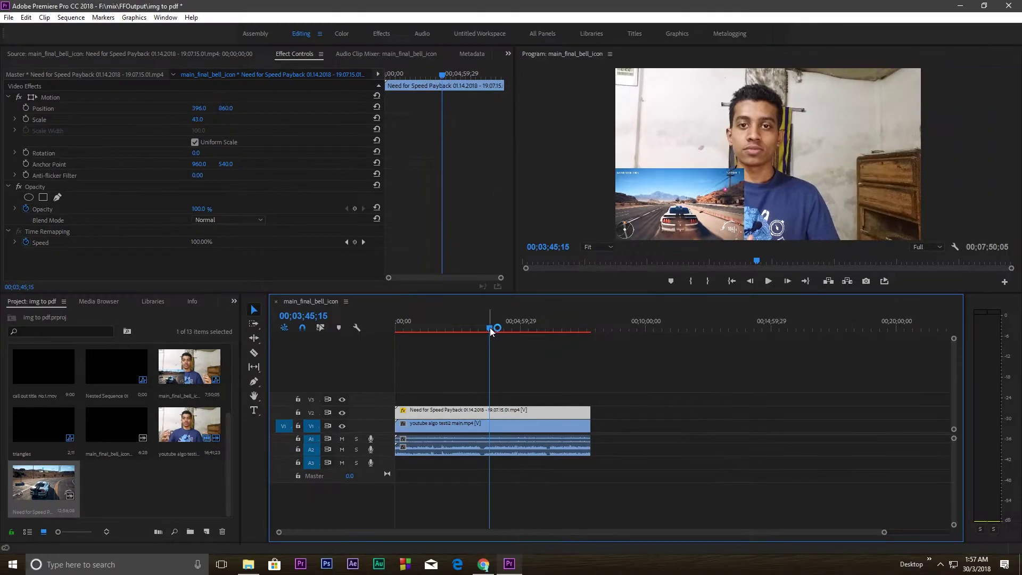
pyautogui.moveTo(490, 328); pyautogui.dragTo(443, 335)
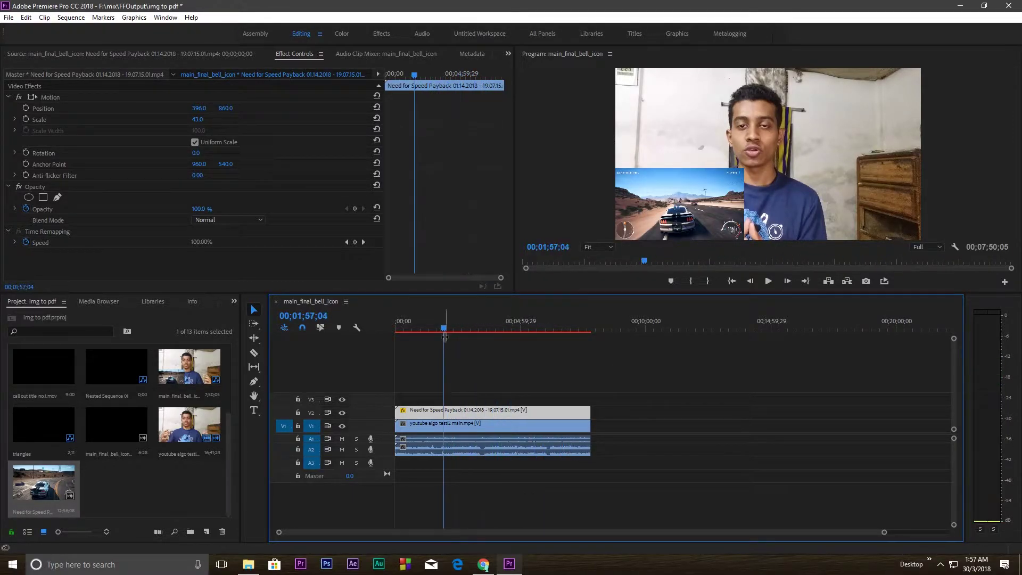
# Step: Play back the overlay and set the gameplay clip's opacity to about 85%
pyautogui.click(941, 258)
pyautogui.press('space')
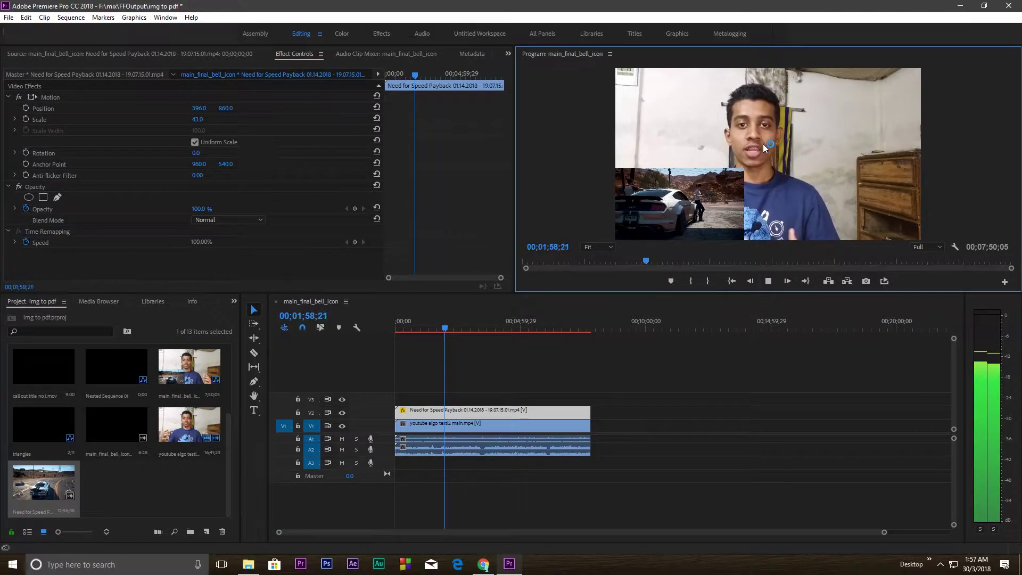
pyautogui.click(563, 326)
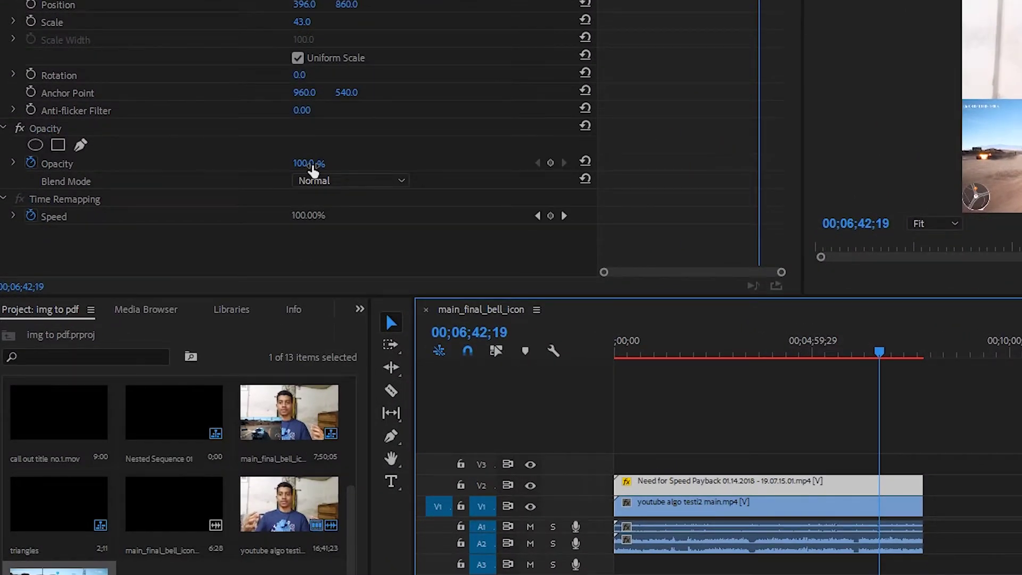
pyautogui.moveTo(313, 169); pyautogui.dragTo(300, 169)
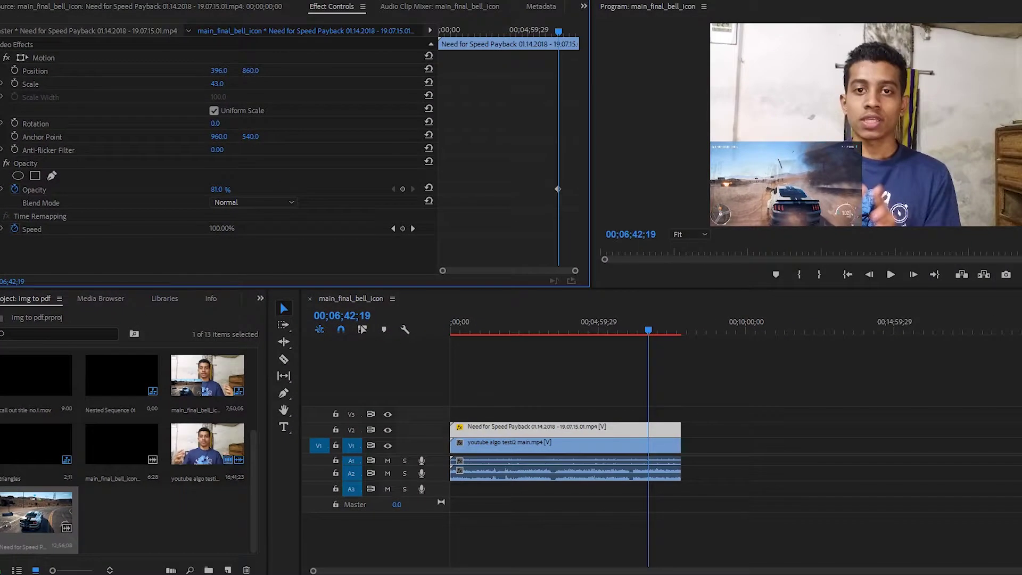
pyautogui.moveTo(220, 189)
pyautogui.mouseDown()
pyautogui.moveTo(211, 189)
pyautogui.moveTo(221, 189)
pyautogui.mouseUp()
pyautogui.moveTo(651, 332); pyautogui.dragTo(581, 330)
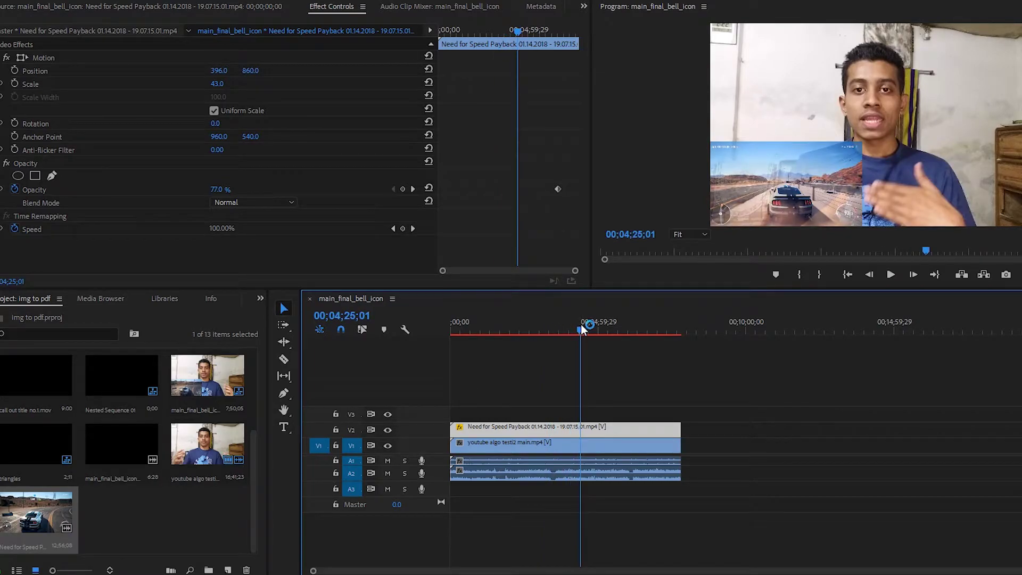
pyautogui.moveTo(218, 189); pyautogui.dragTo(226, 189)
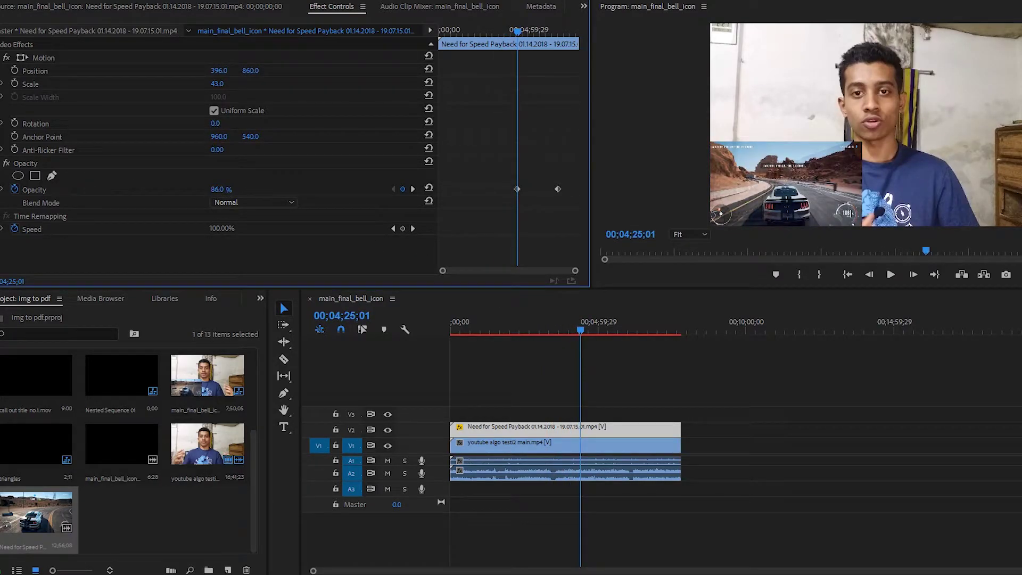
pyautogui.moveTo(580, 332); pyautogui.dragTo(525, 333)
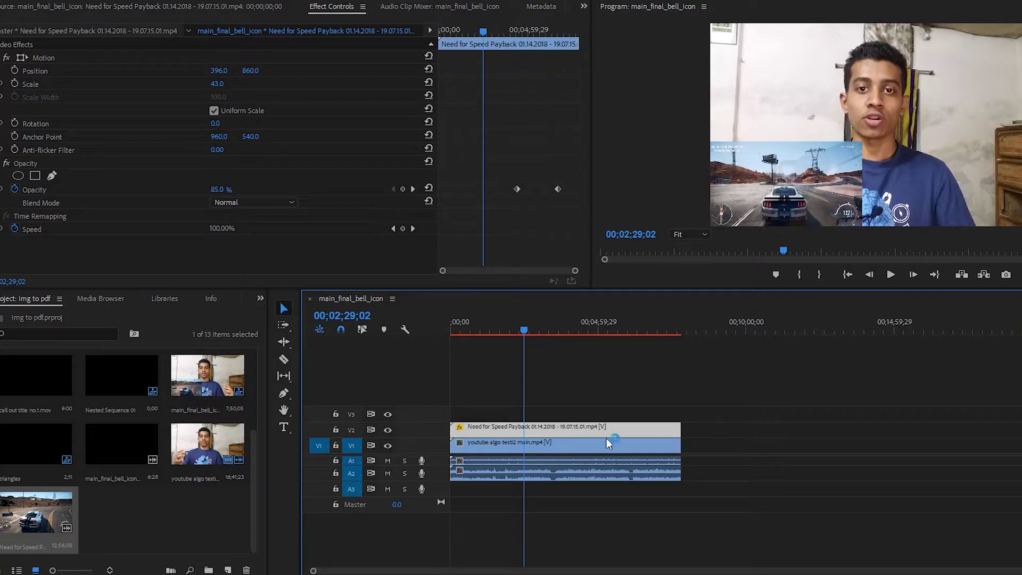
# Step: Set the talking-head camera clip's opacity to 55%
pyautogui.click(525, 445)
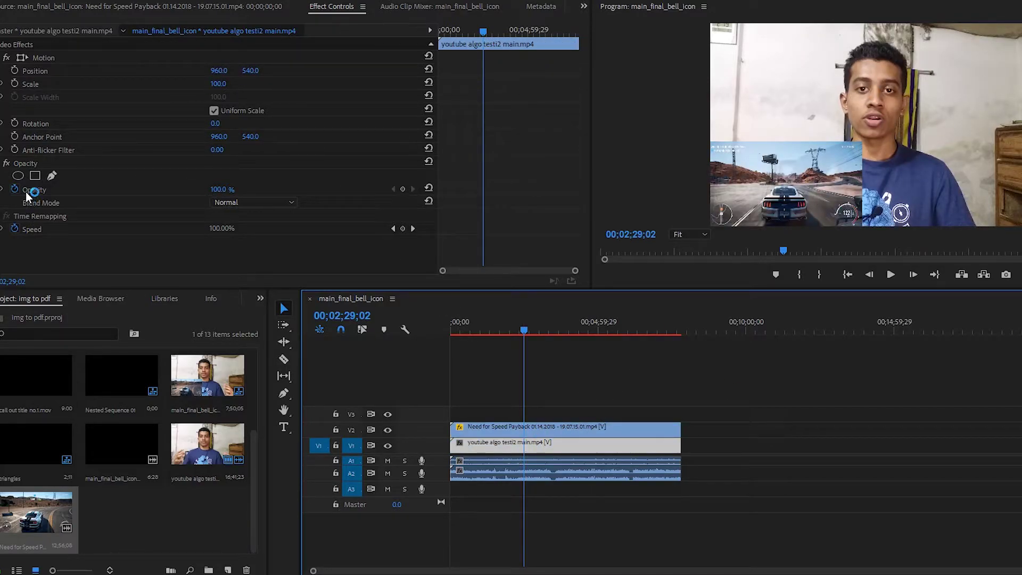
pyautogui.click(216, 189)
pyautogui.write('55')
pyautogui.press('Return')
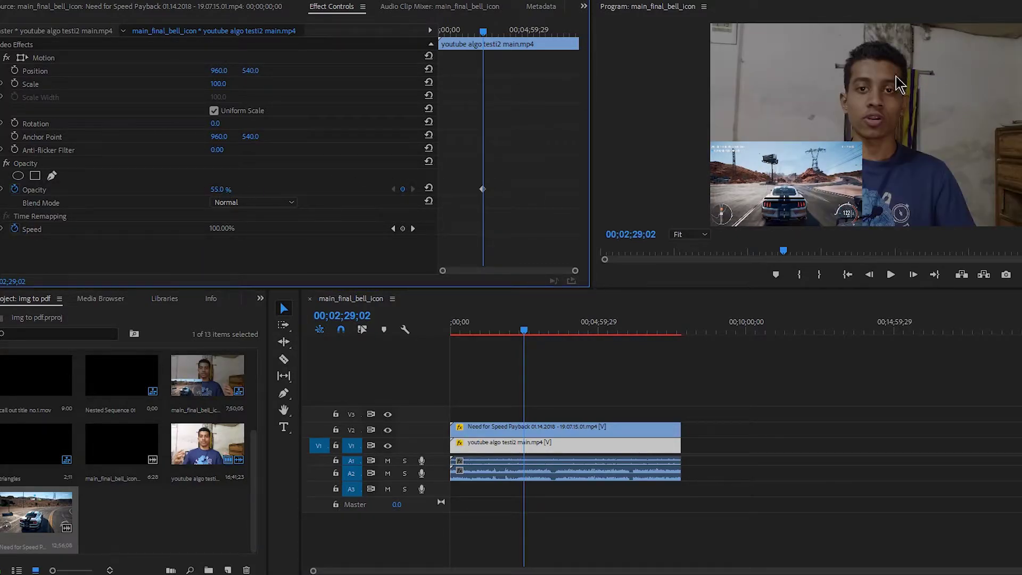
pyautogui.click(493, 473)
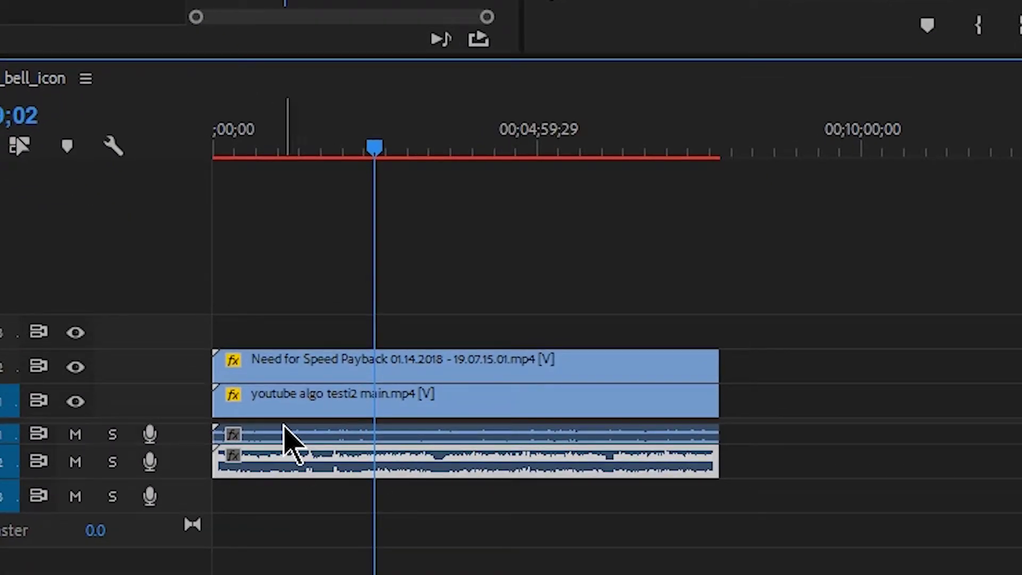
pyautogui.click(423, 440)
pyautogui.click(423, 448)
pyautogui.click(274, 431)
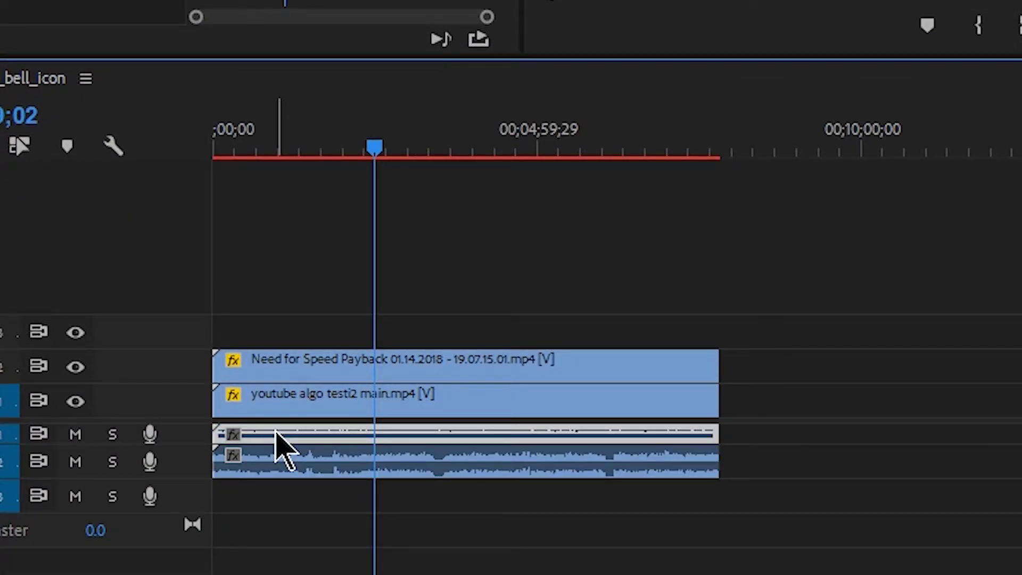
pyautogui.click(284, 368)
pyautogui.click(270, 435)
pyautogui.click(290, 370)
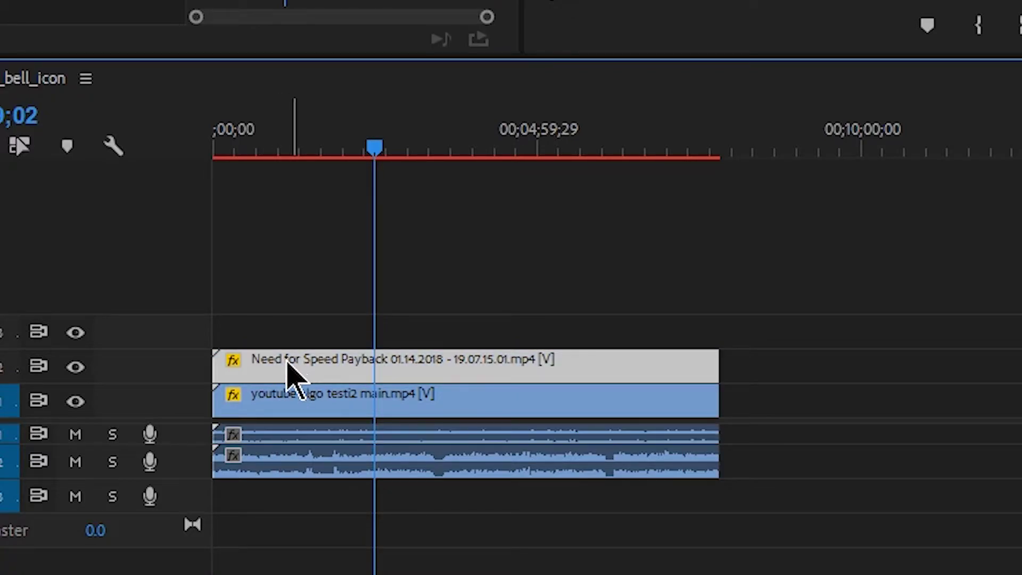
pyautogui.click(290, 400)
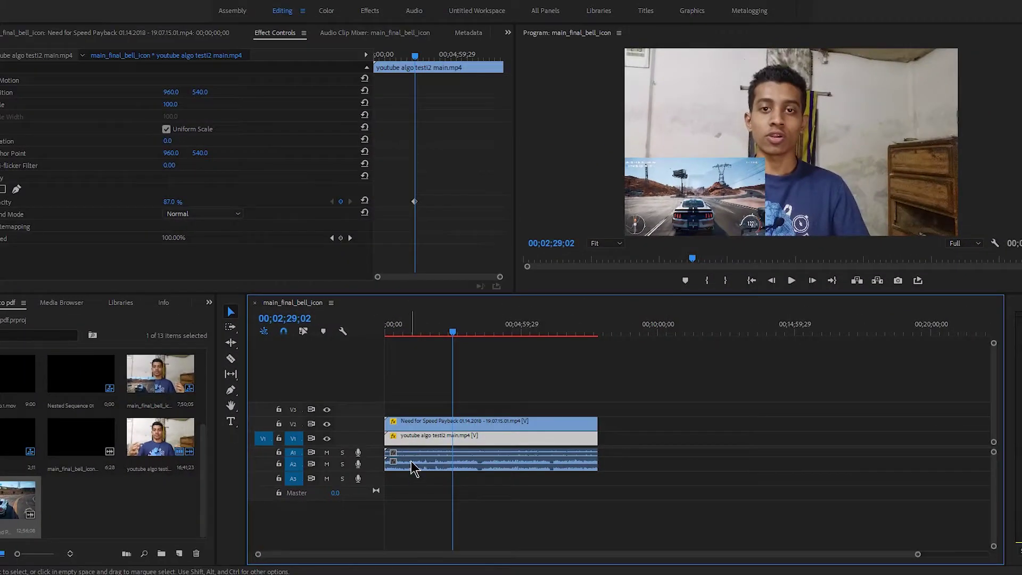
pyautogui.click(412, 461)
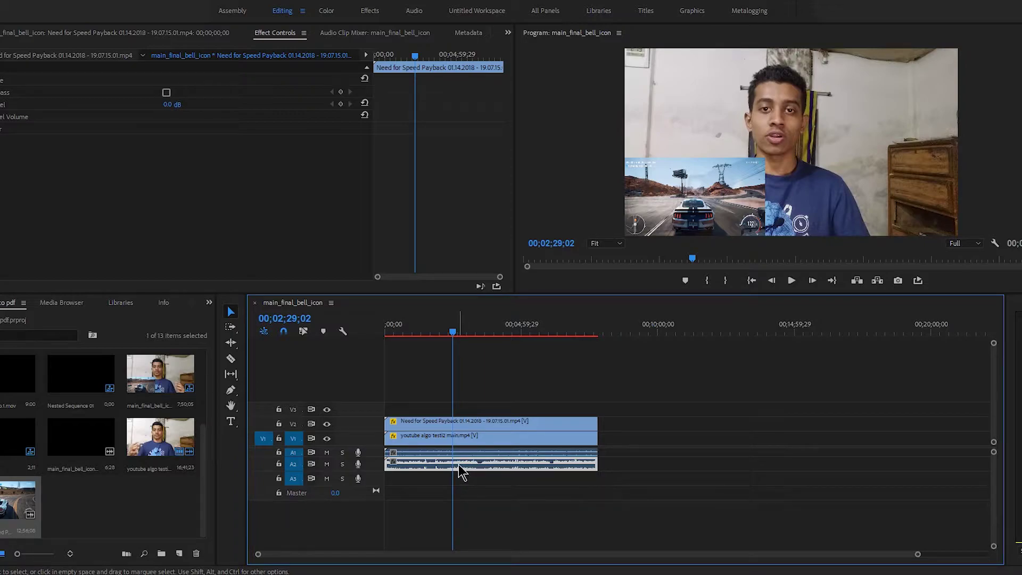
pyautogui.rightClick(480, 467)
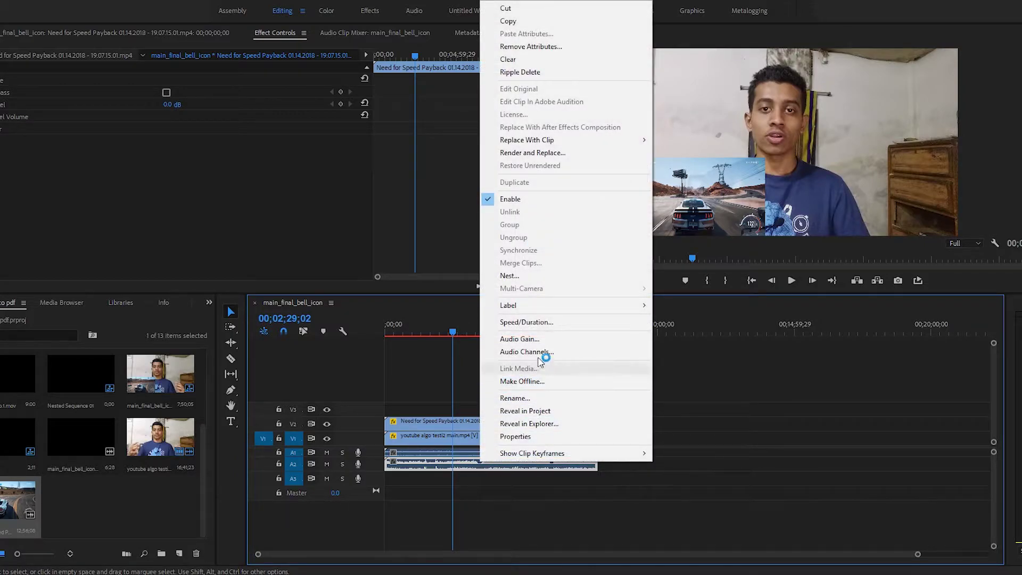
# Step: Raise the gameplay clip's audio gain by 3 dB
pyautogui.click(538, 339)
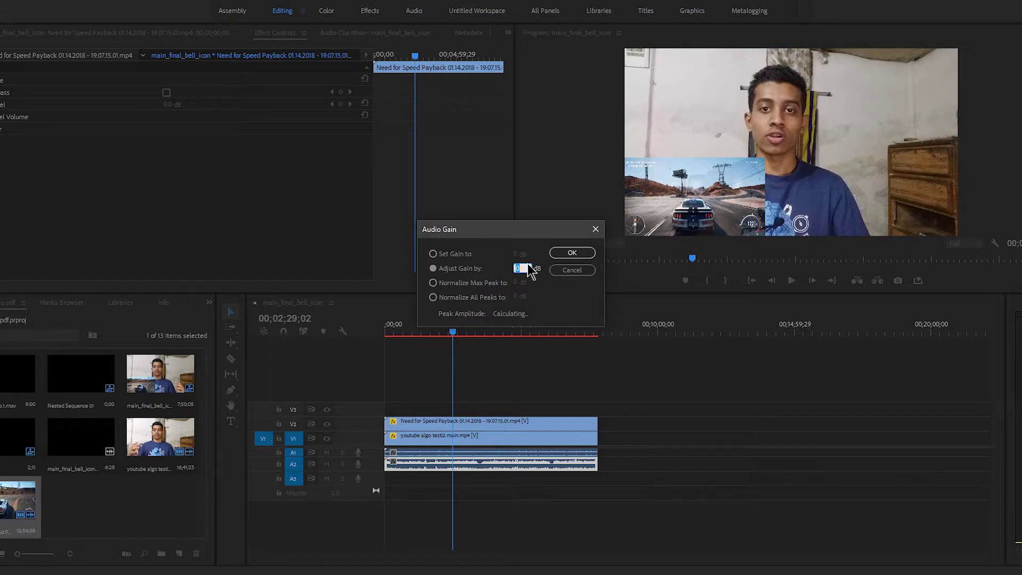
pyautogui.write('3')
pyautogui.click(580, 249)
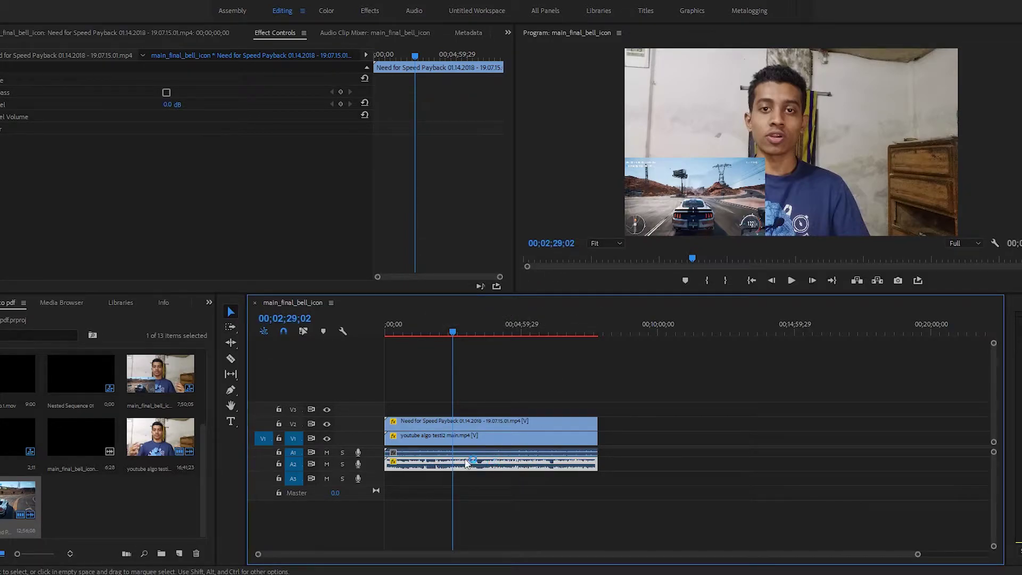
# Step: Adjust the camera clip's audio gain by -2 dB
pyautogui.click(437, 457)
pyautogui.rightClick(421, 458)
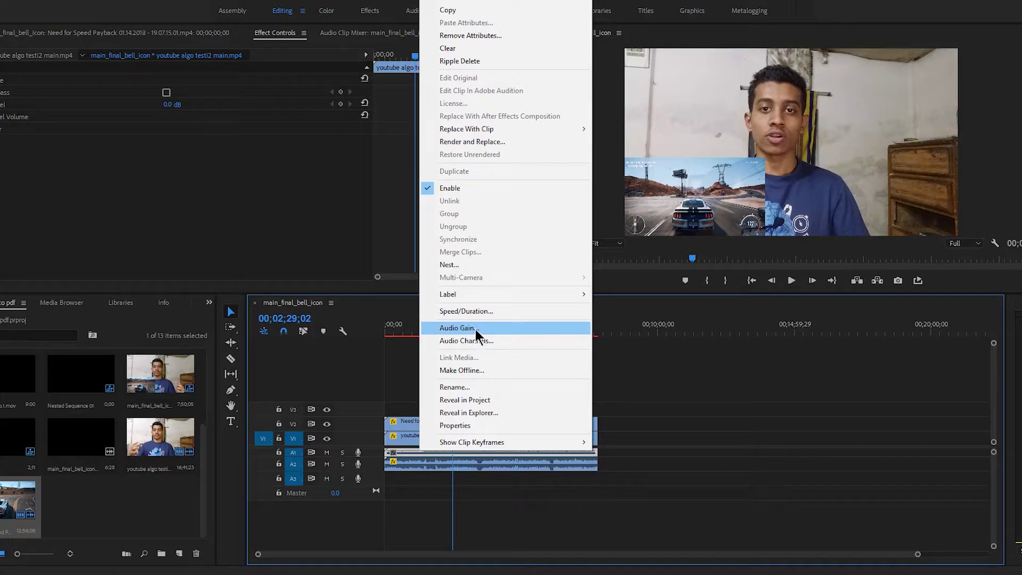
pyautogui.click(459, 328)
pyautogui.write('-2')
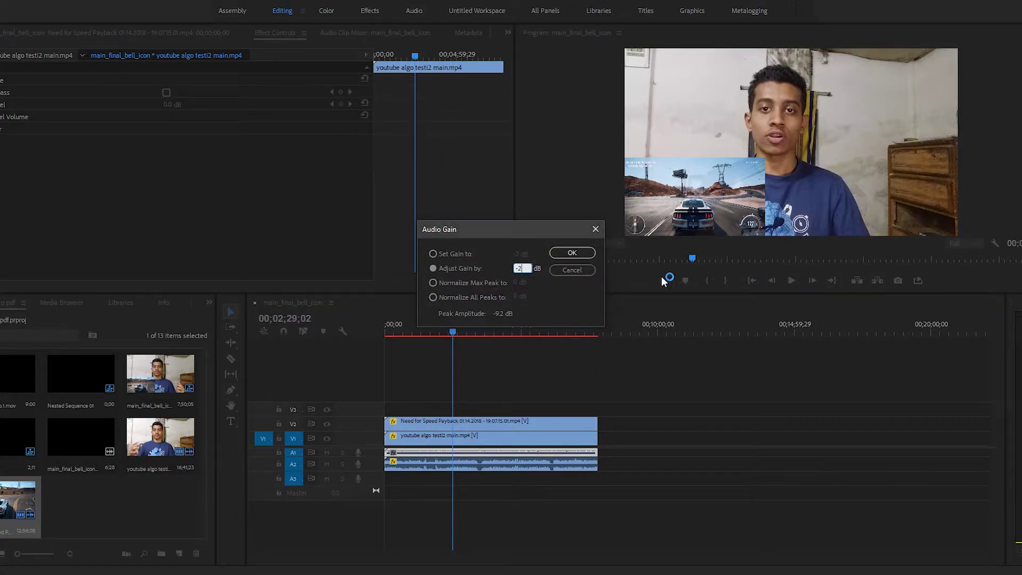
pyautogui.click(585, 254)
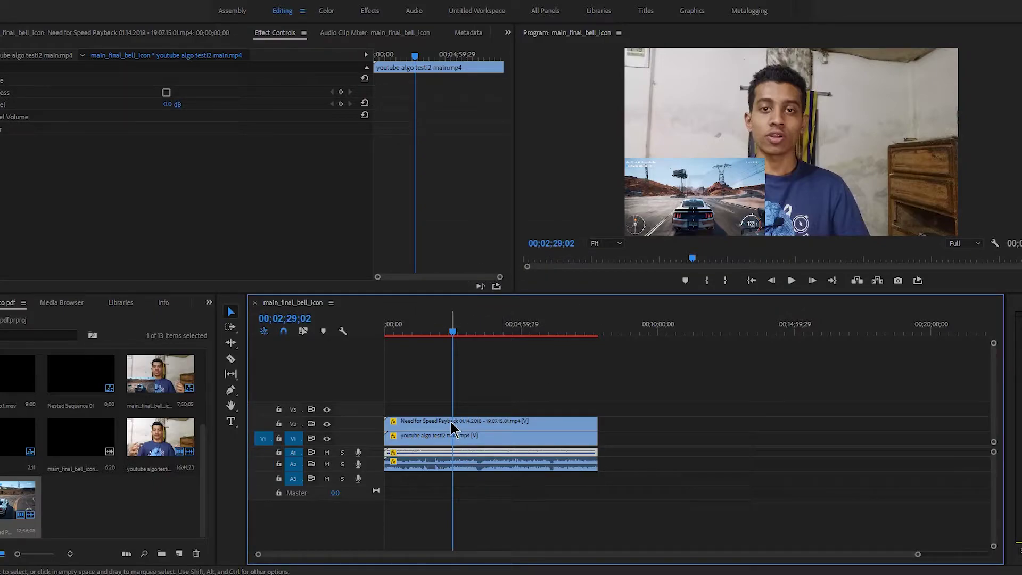
pyautogui.click(462, 335)
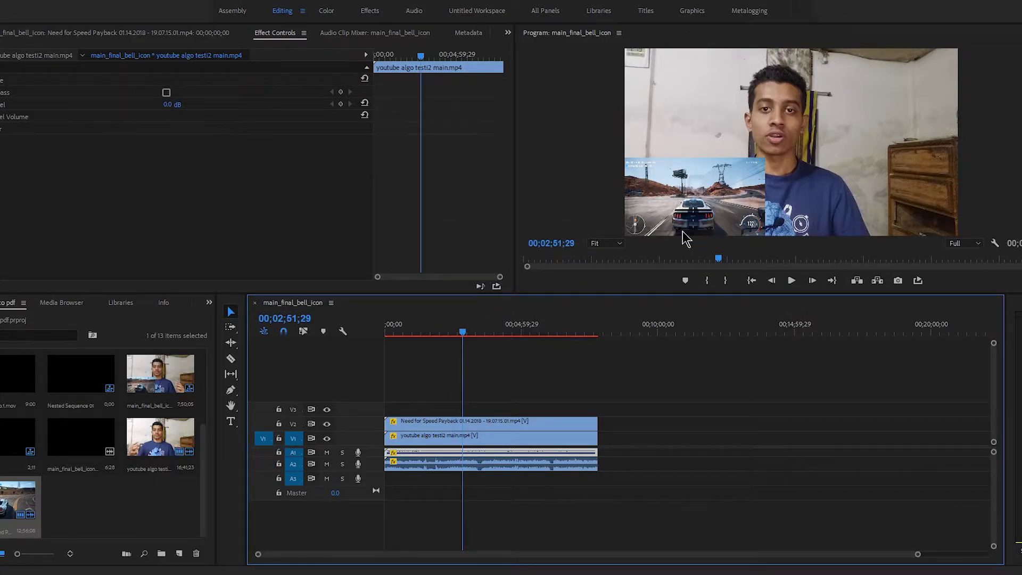
pyautogui.moveTo(461, 335); pyautogui.dragTo(437, 327)
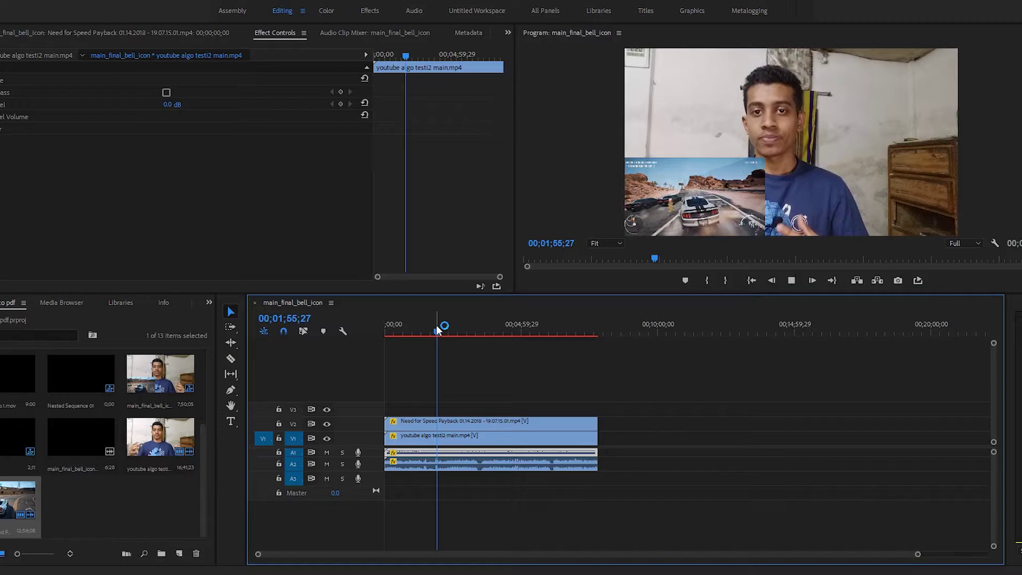
pyautogui.press('space')
pyautogui.moveTo(444, 339); pyautogui.dragTo(473, 332)
pyautogui.press('space')
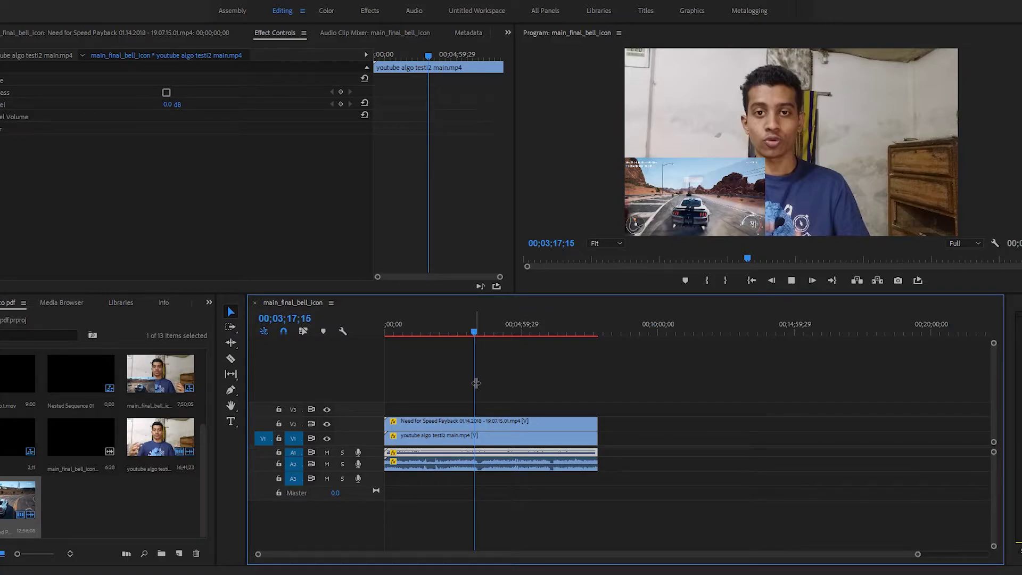
pyautogui.moveTo(475, 337); pyautogui.dragTo(429, 336)
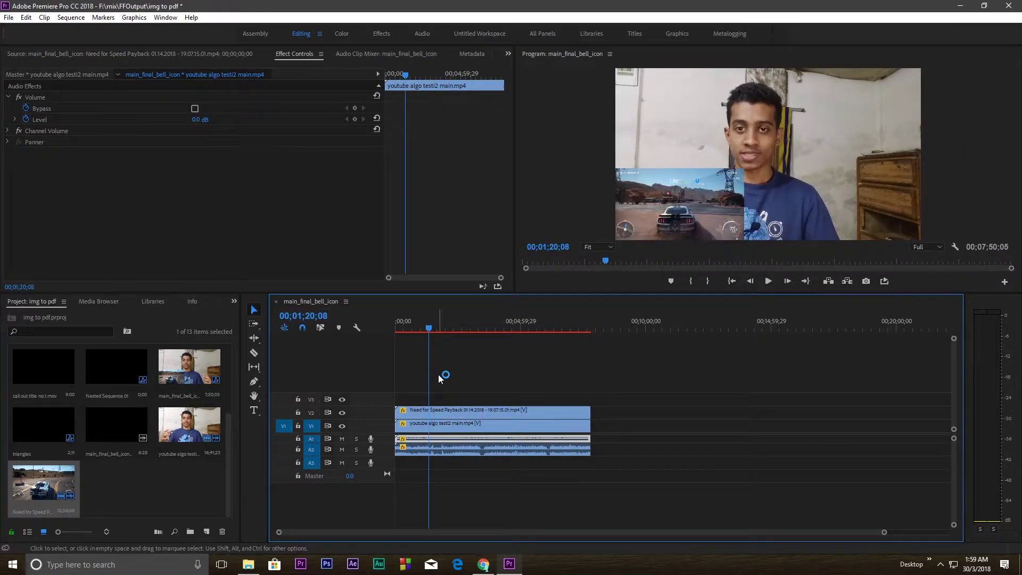
# Step: Open Export Settings through File > Export > Media and check the format presets
pyautogui.click(10, 18)
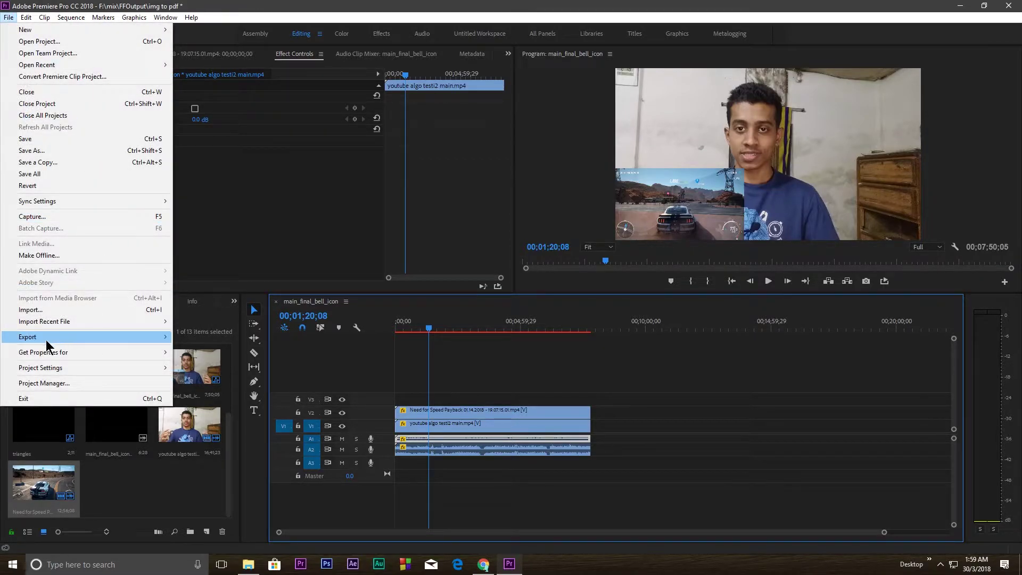
pyautogui.moveTo(80, 336)
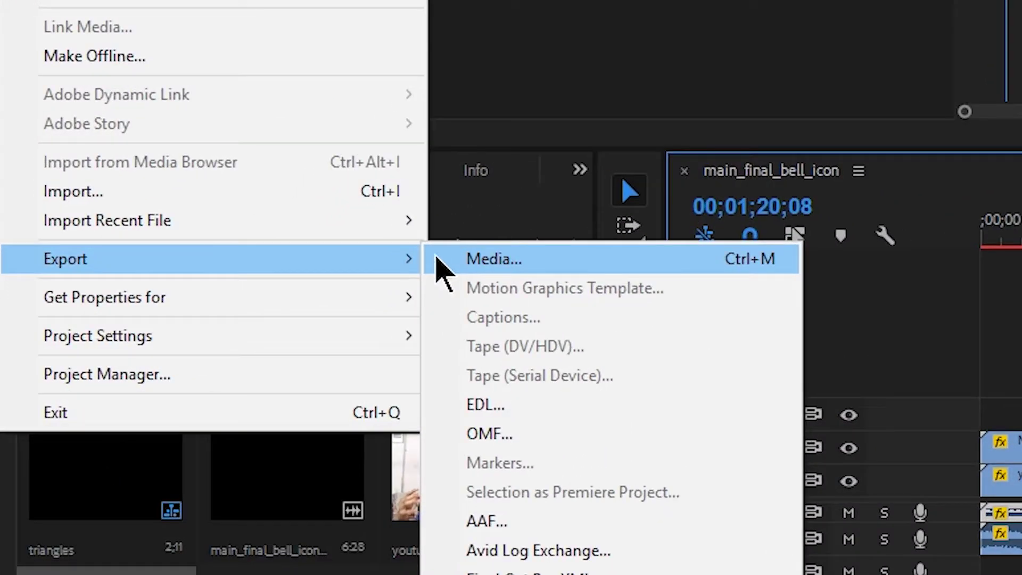
pyautogui.click(177, 339)
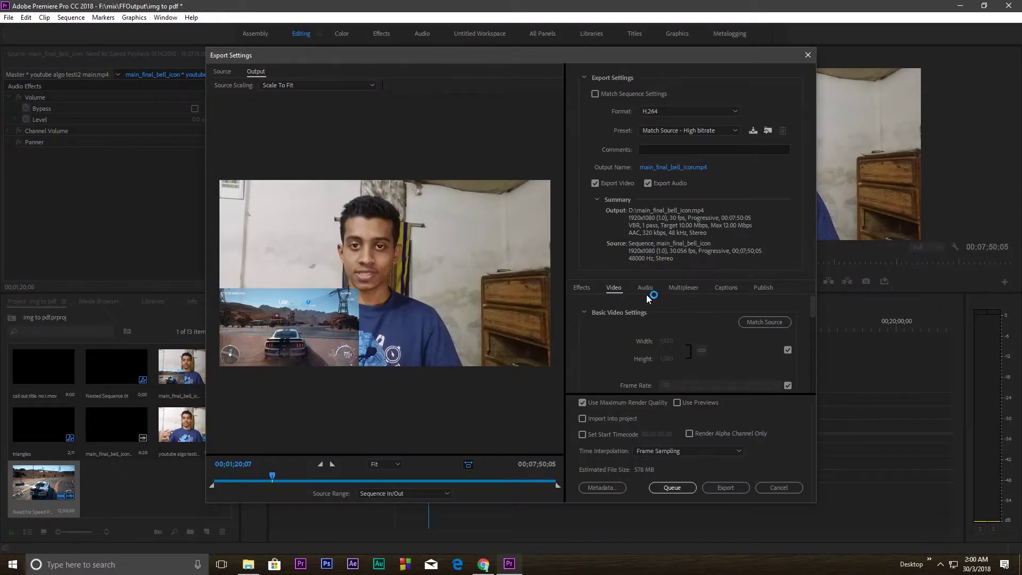
pyautogui.scroll(-3, 810, 318)
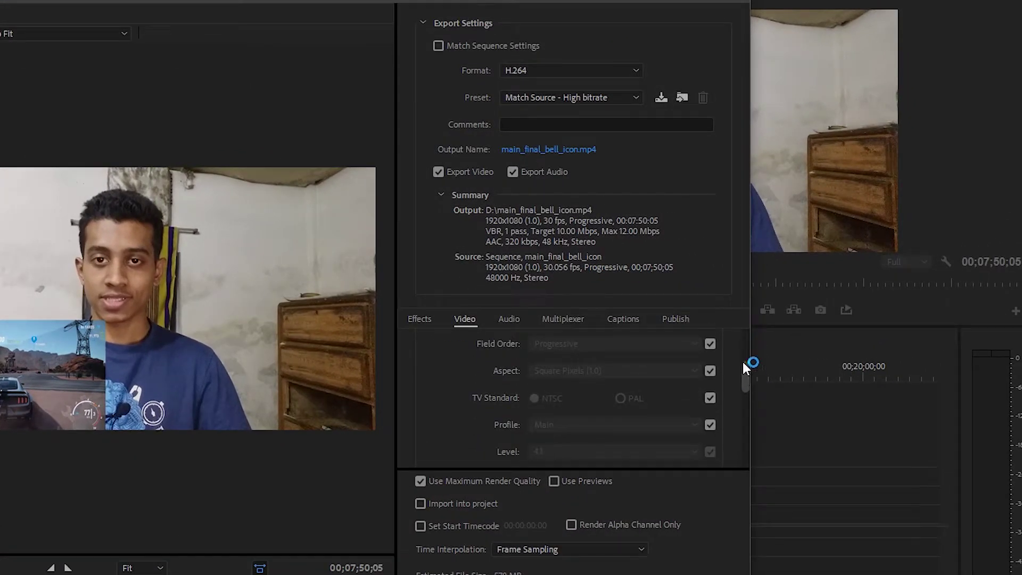
pyautogui.click(548, 102)
pyautogui.click(564, 98)
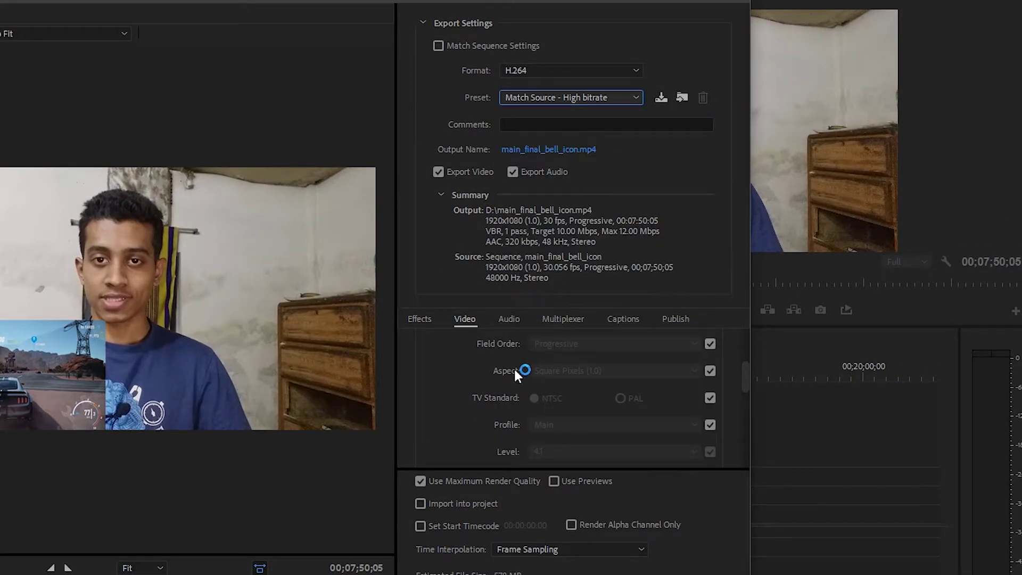
pyautogui.moveTo(746, 383); pyautogui.dragTo(739, 453)
# Step: Turn on Render at Maximum Depth and export main_final_bell_icon.mp4
pyautogui.click(428, 376)
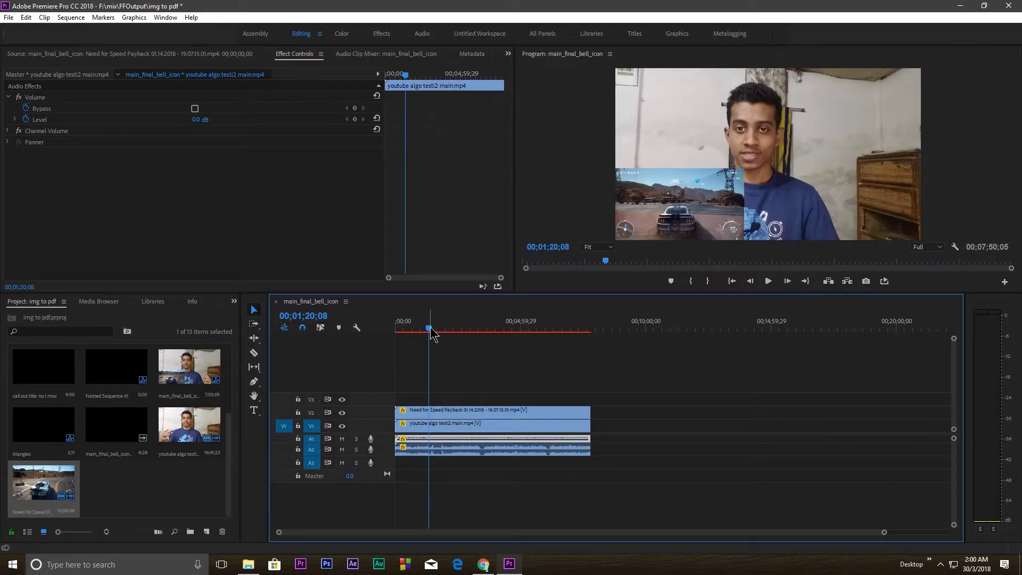
pyautogui.click(412, 325)
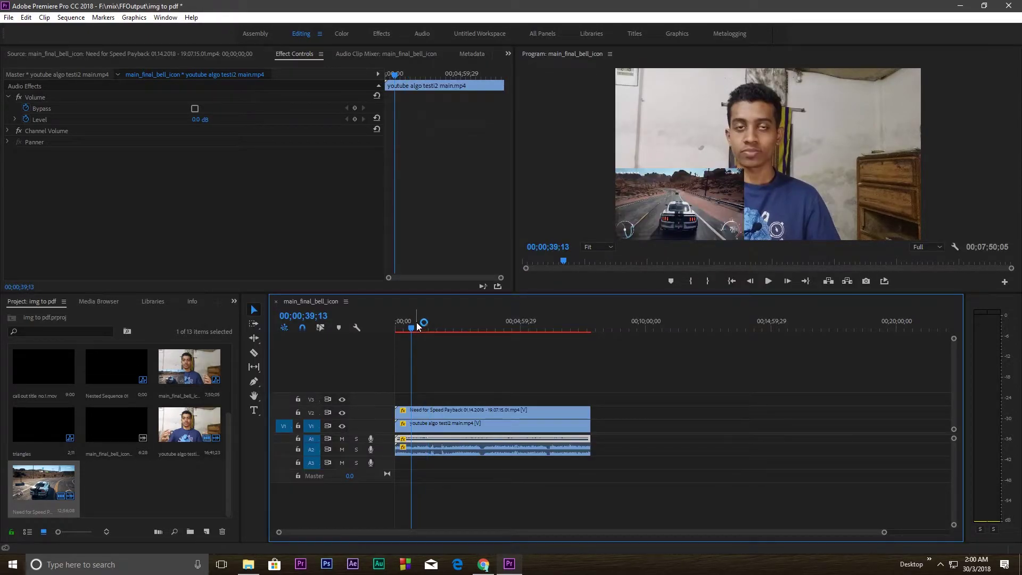
pyautogui.click(962, 6)
# Step: Bring up Filmora's editor window from its taskbar icon
pyautogui.moveTo(546, 568)
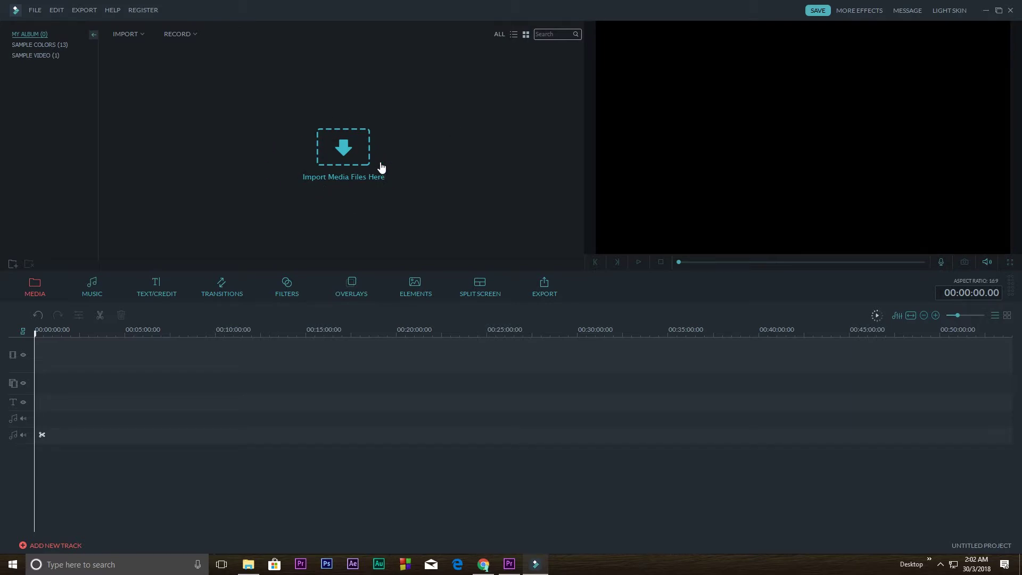
# Step: Browse Filmora's Music, Text, Transitions, Filters, Overlays and Split Screen tabs, then return to Media
pyautogui.click(85, 289)
pyautogui.click(156, 287)
pyautogui.click(224, 292)
pyautogui.click(292, 299)
pyautogui.click(351, 292)
pyautogui.click(416, 292)
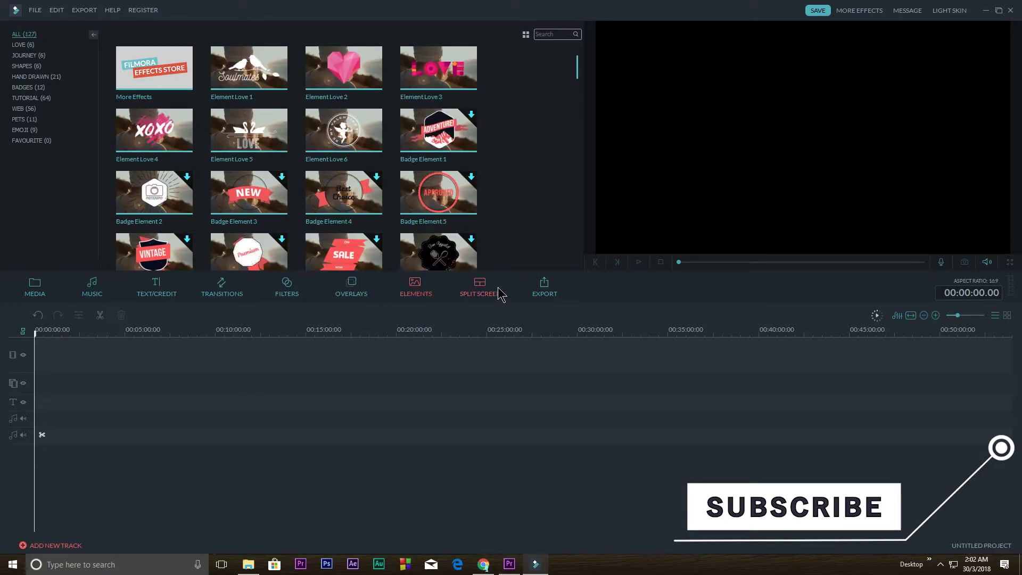
pyautogui.click(464, 292)
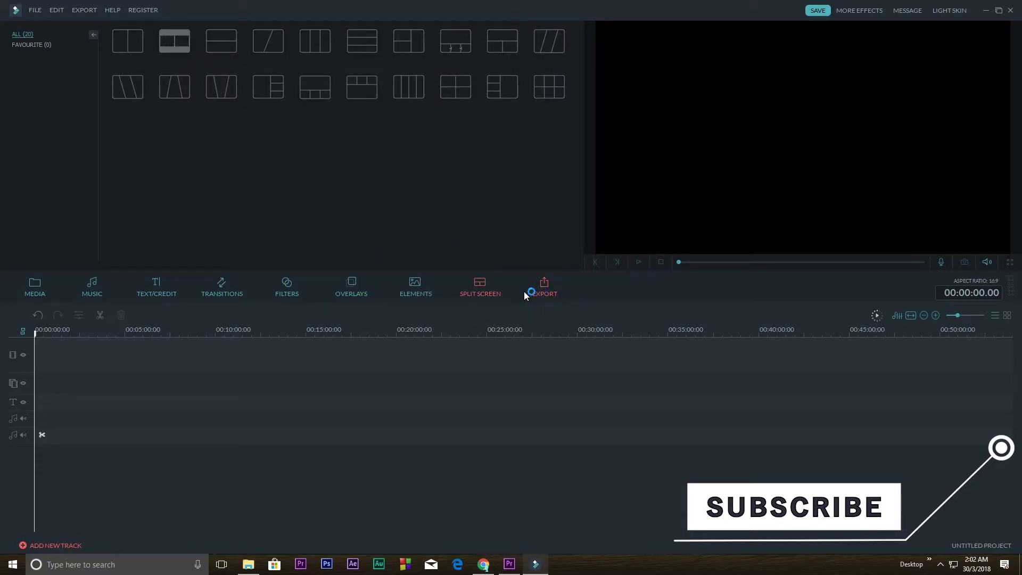
pyautogui.click(32, 290)
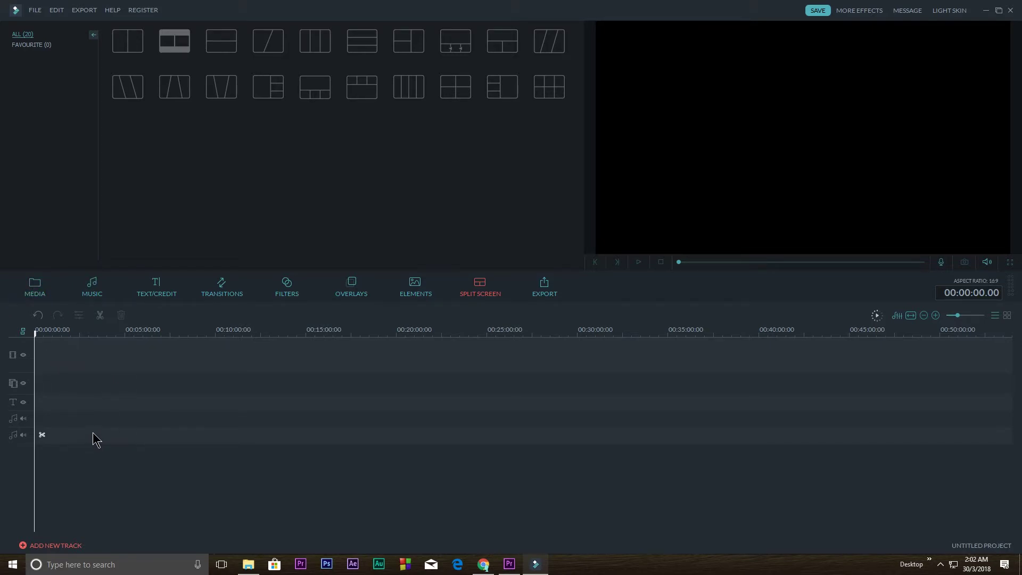
pyautogui.click(37, 292)
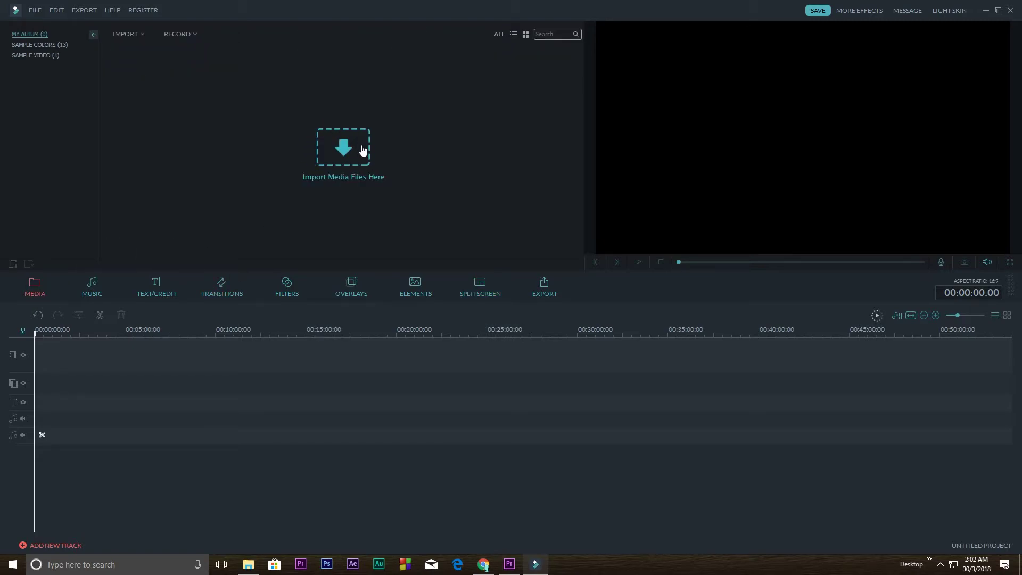
# Step: Drag the main_final_bell_icon video from the desktop into Filmora's media library
pyautogui.doubleClick(407, 8)
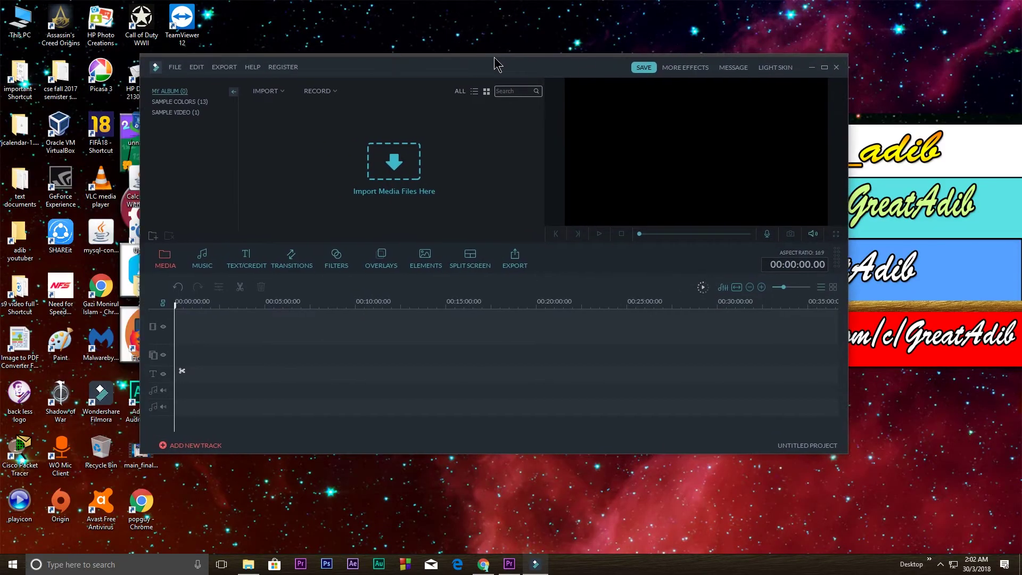
pyautogui.click(394, 166)
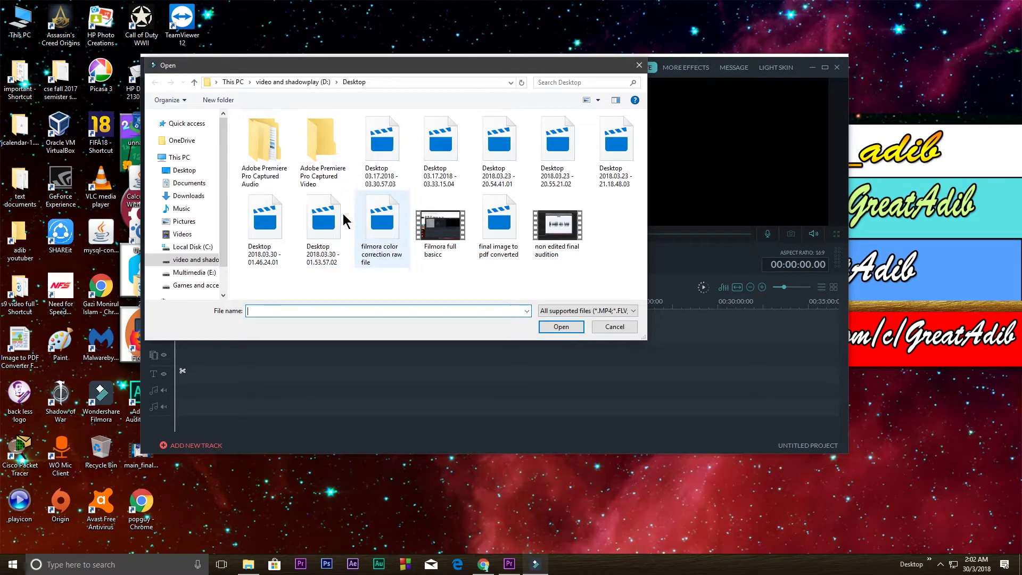
pyautogui.click(639, 65)
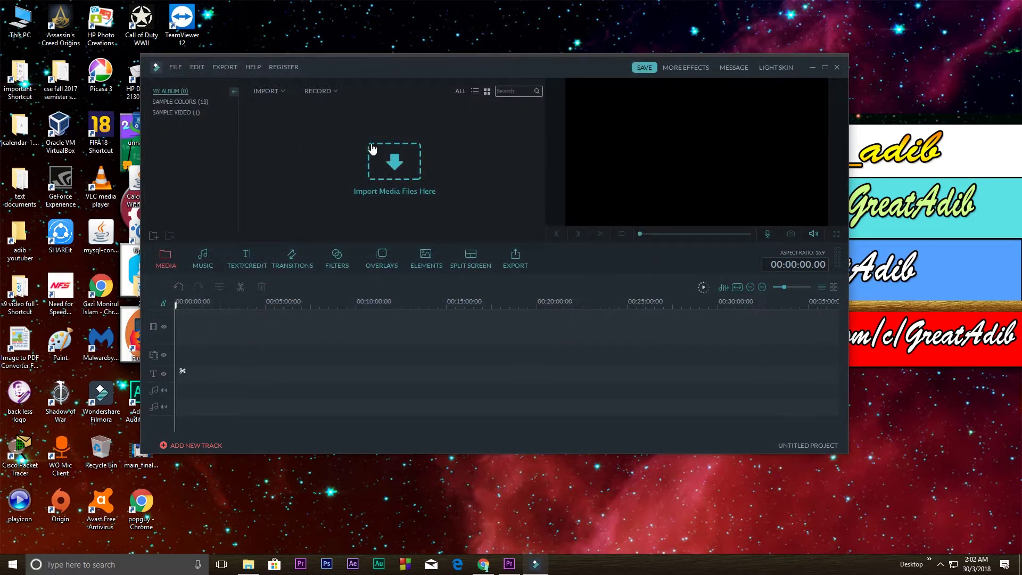
pyautogui.moveTo(355, 68); pyautogui.dragTo(425, 66)
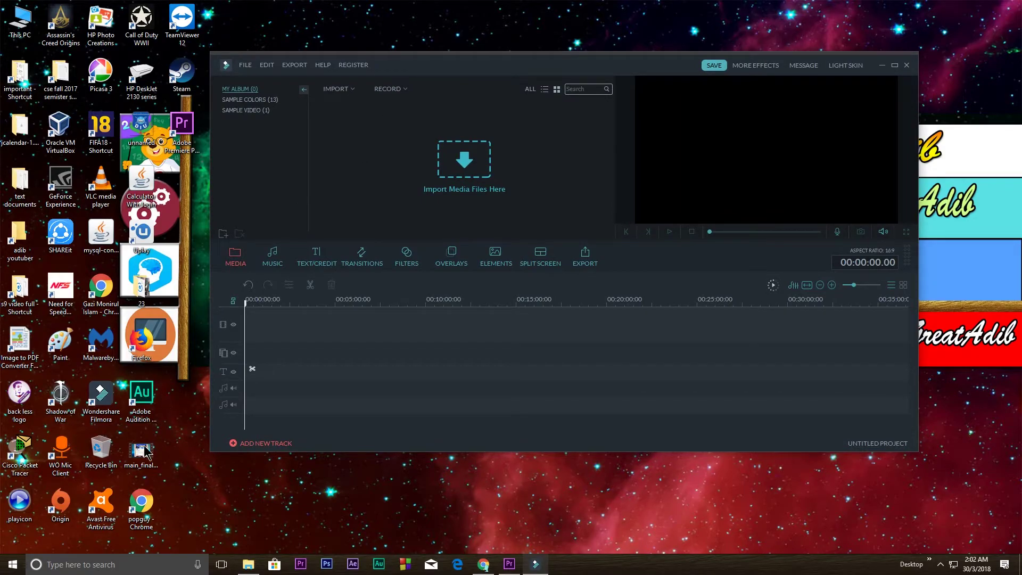
pyautogui.moveTo(135, 463); pyautogui.dragTo(336, 194)
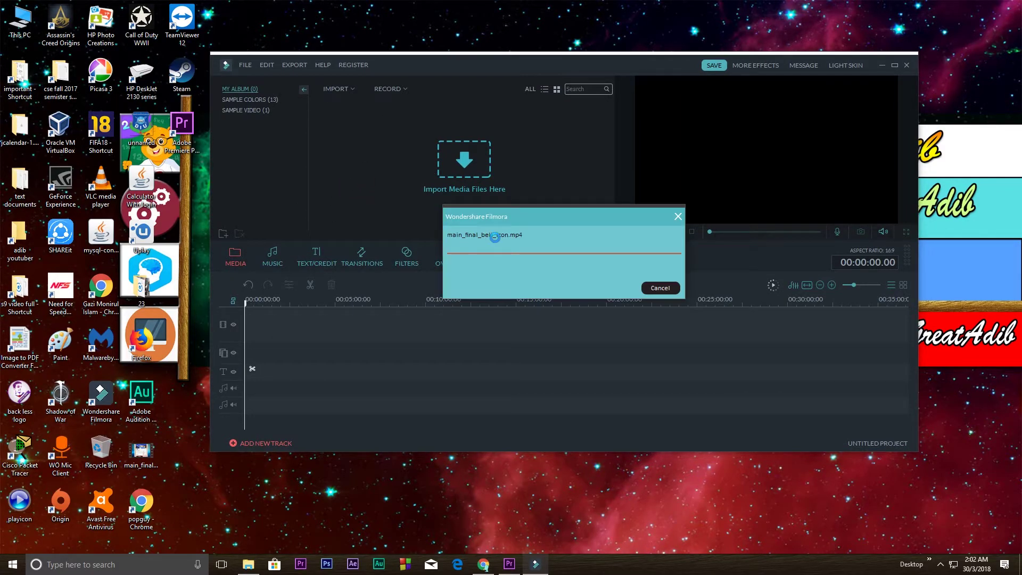
# Step: Import the Need for Speed Payback gameplay recording from its File Explorer folder
pyautogui.moveTo(413, 66); pyautogui.dragTo(505, 74)
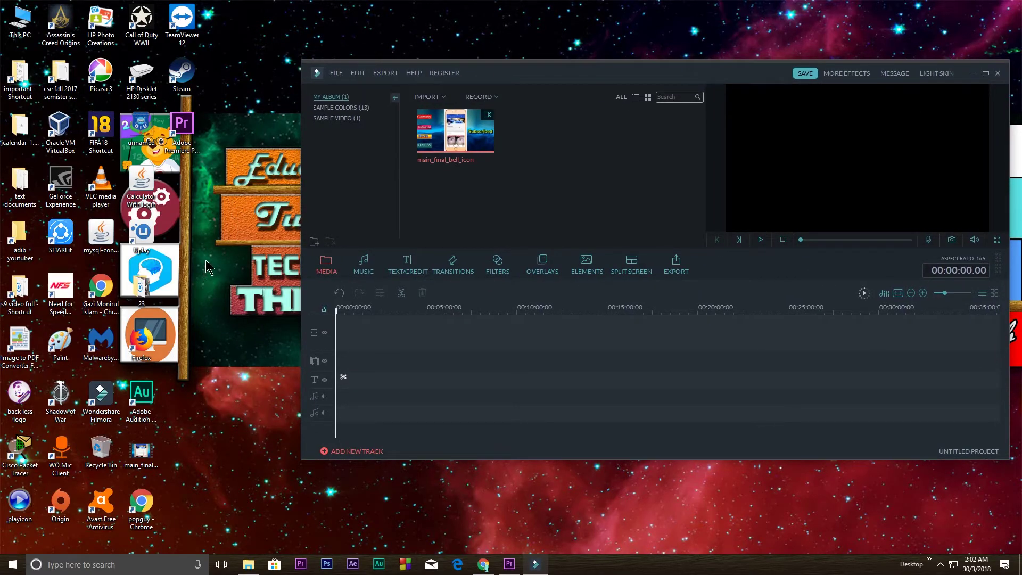
pyautogui.click(248, 564)
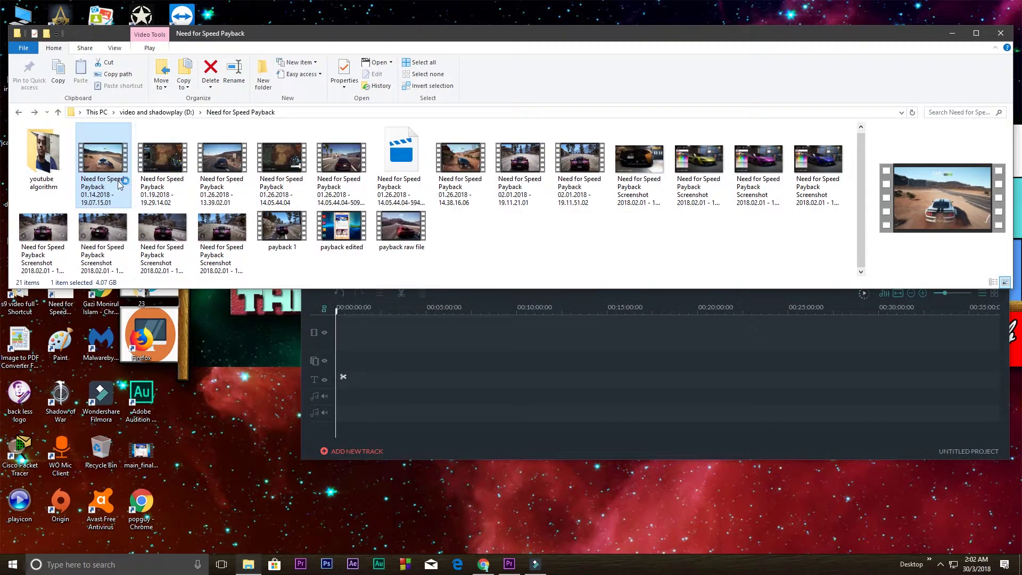
pyautogui.moveTo(319, 37); pyautogui.dragTo(349, 235)
pyautogui.moveTo(131, 356); pyautogui.dragTo(551, 159)
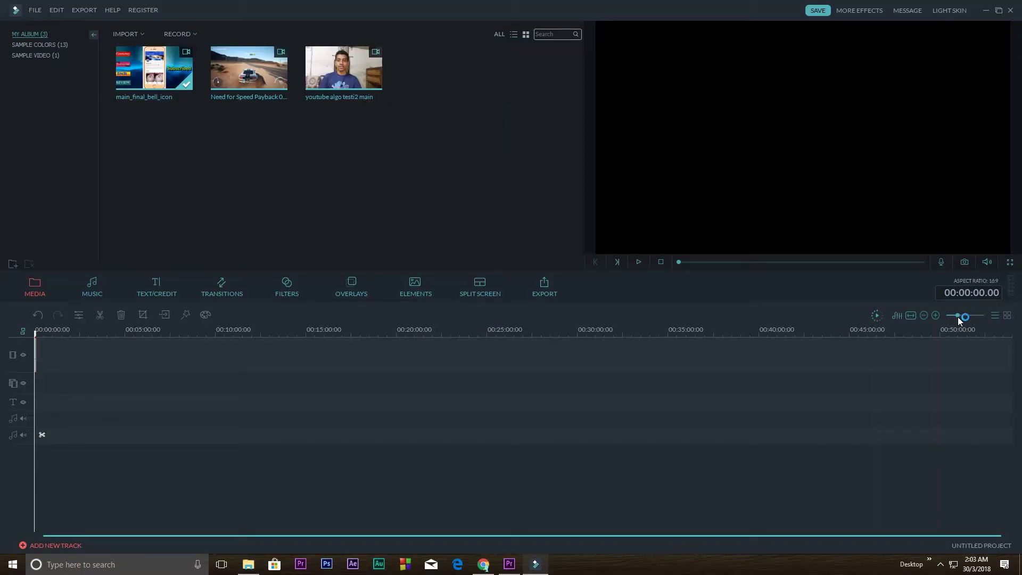
# Step: Place the talking-head video after the intro and trim it to end at 00:00:37
pyautogui.moveTo(958, 316); pyautogui.dragTo(971, 319)
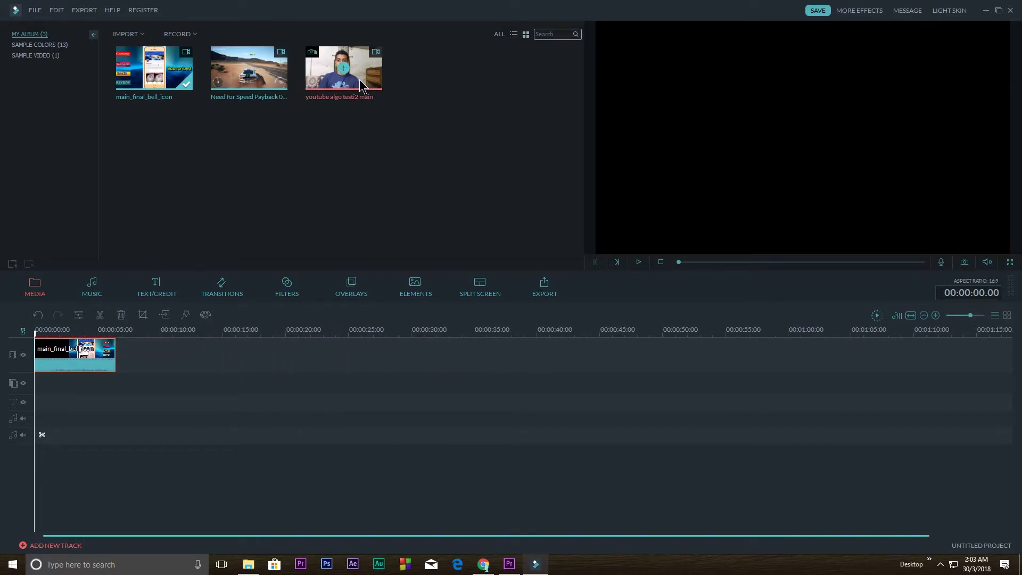
pyautogui.moveTo(363, 68)
pyautogui.moveTo(362, 68); pyautogui.dragTo(145, 350)
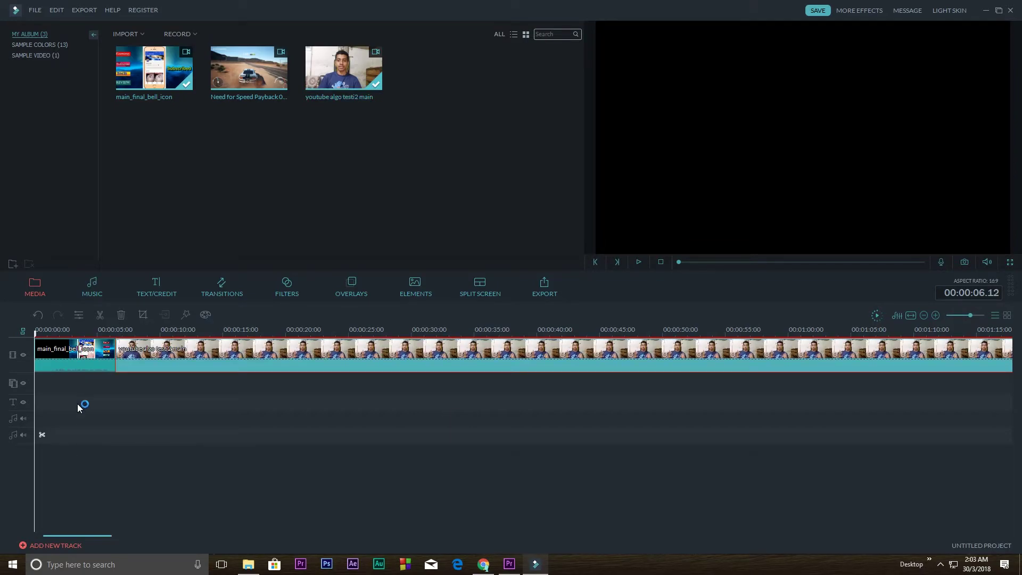
pyautogui.moveTo(37, 336); pyautogui.dragTo(501, 426)
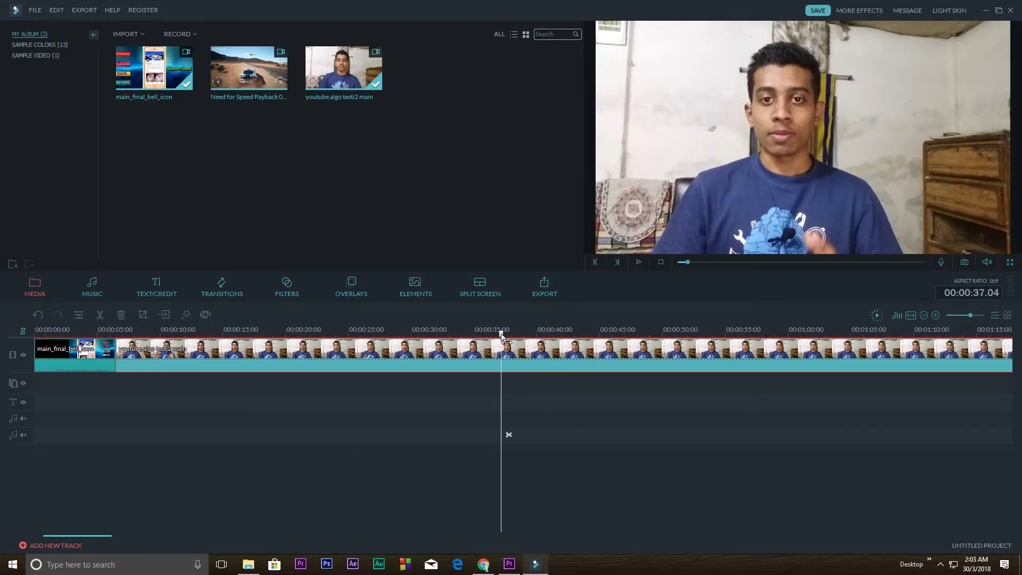
pyautogui.click(509, 436)
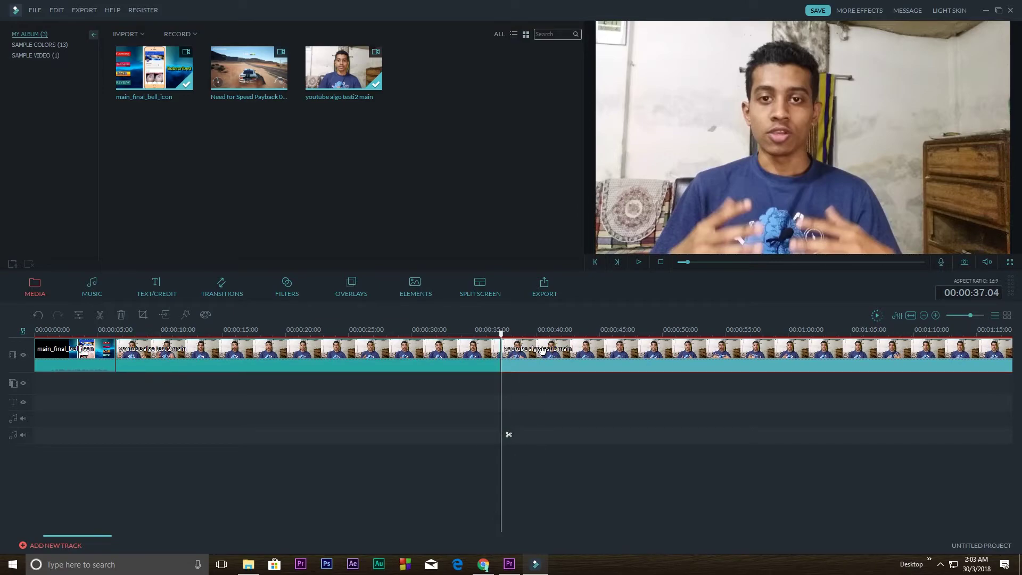
pyautogui.press('Delete')
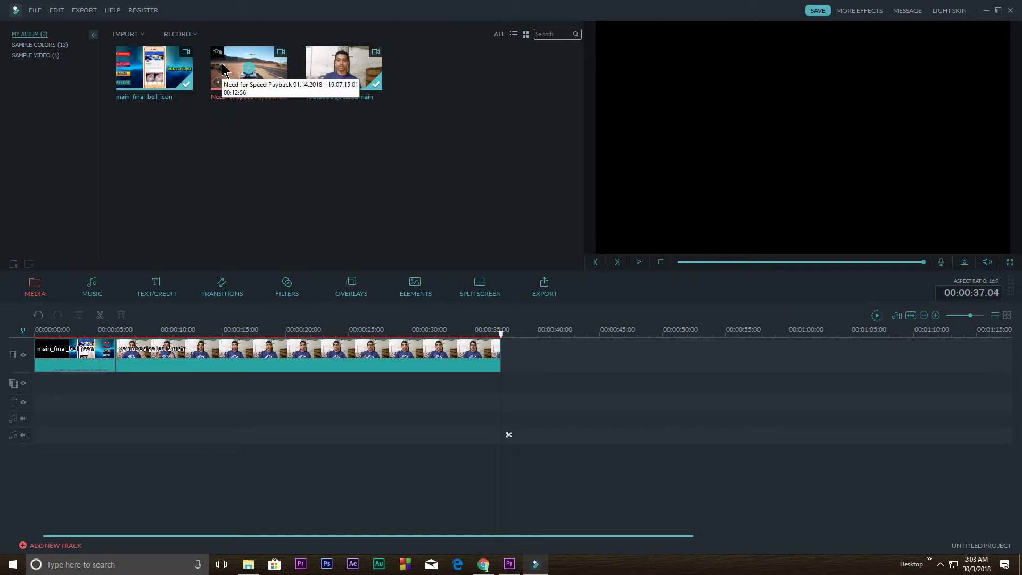
# Step: Add the gameplay clip on track 2 and cut it where the talking head ends
pyautogui.moveTo(226, 66); pyautogui.dragTo(122, 399)
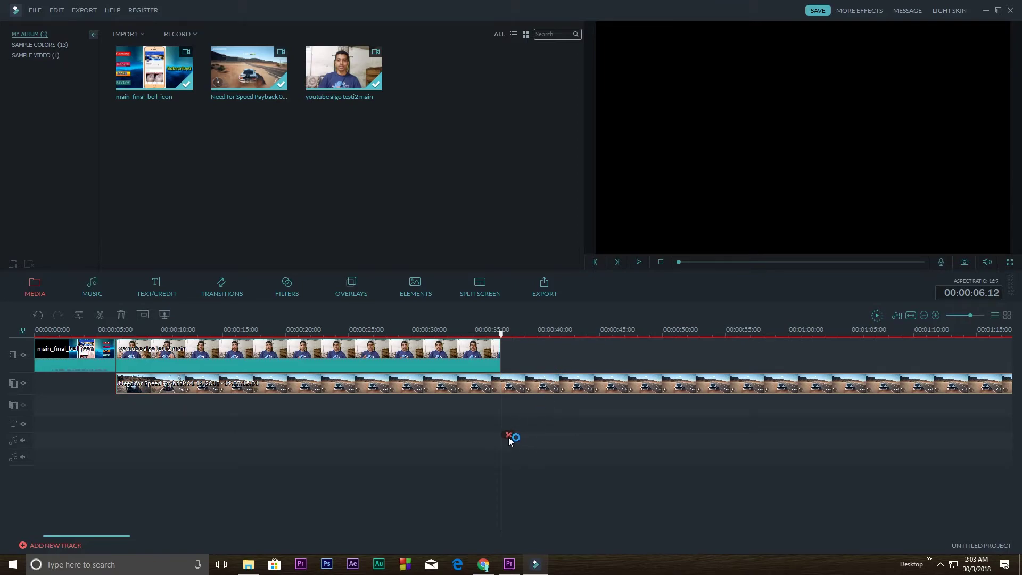
pyautogui.click(509, 440)
pyautogui.click(539, 384)
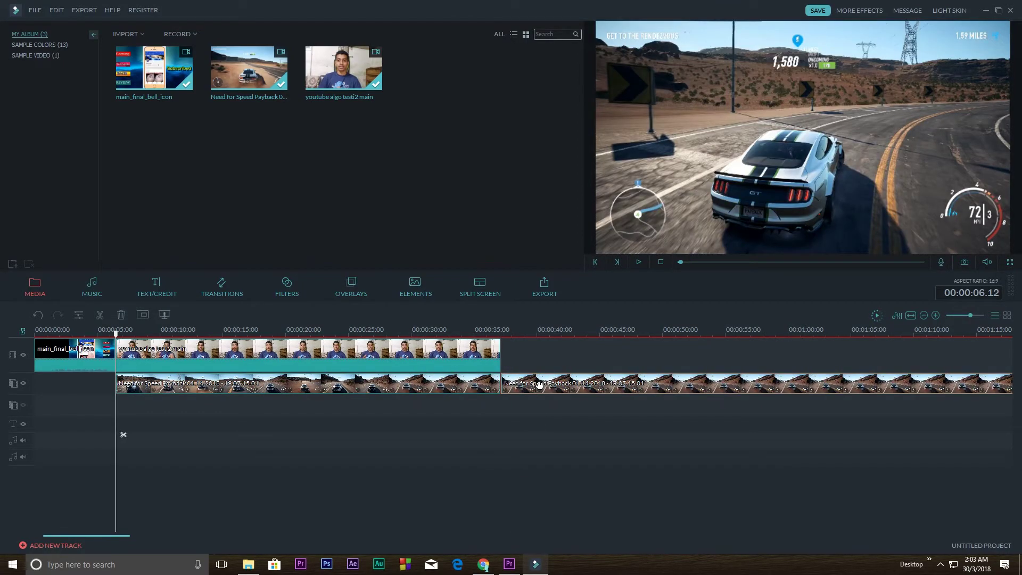
pyautogui.press('Delete')
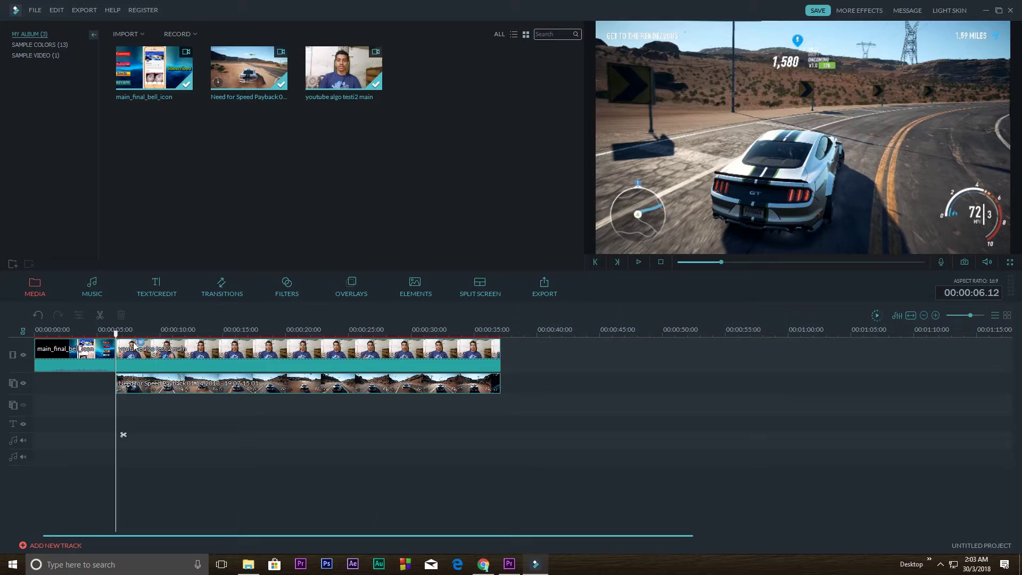
# Step: Toggle the track visibility to check the talking-head and gameplay layers in the preview
pyautogui.moveTo(117, 334); pyautogui.dragTo(272, 334)
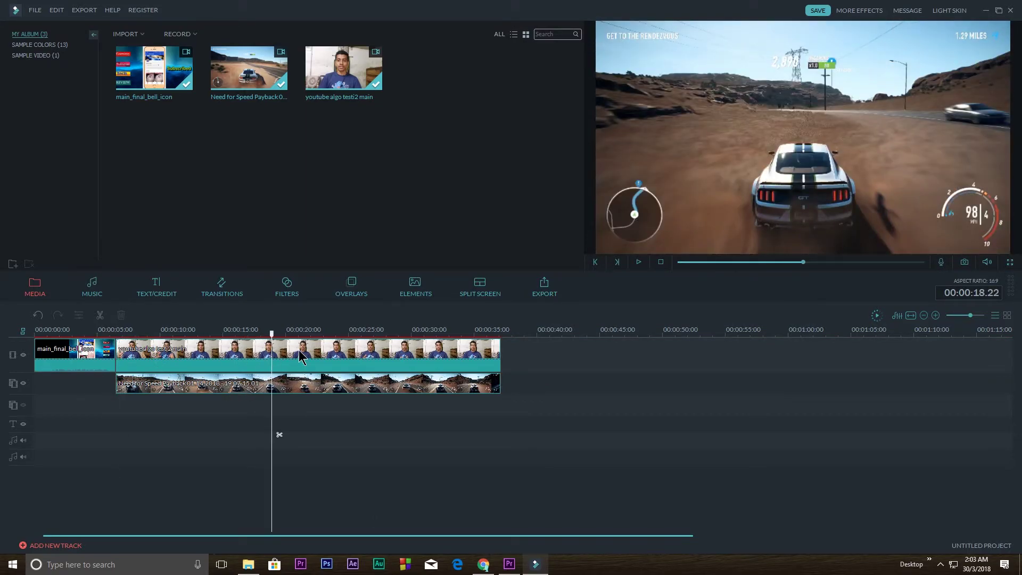
pyautogui.click(209, 351)
pyautogui.click(226, 383)
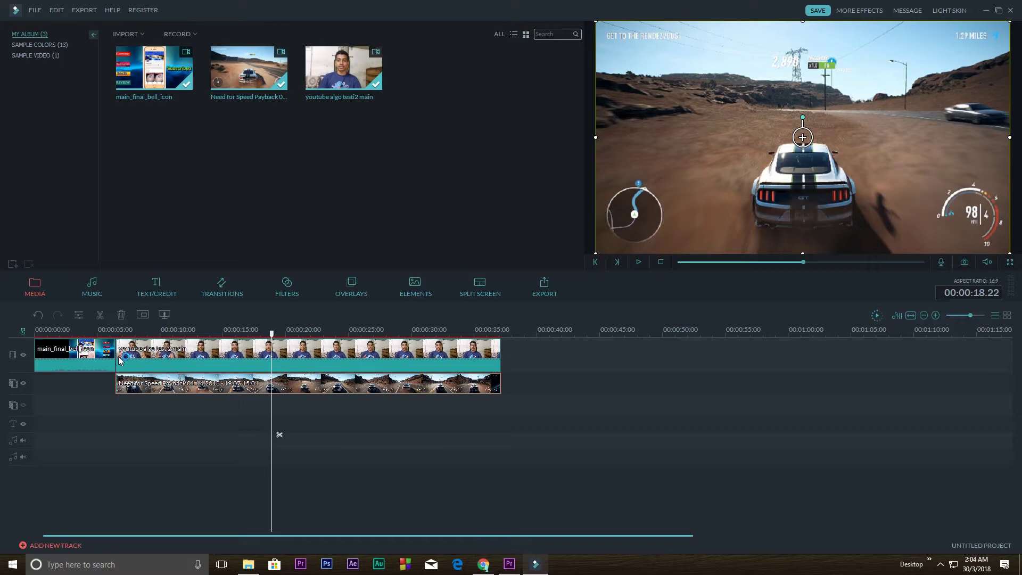
pyautogui.click(23, 354)
pyautogui.click(23, 354)
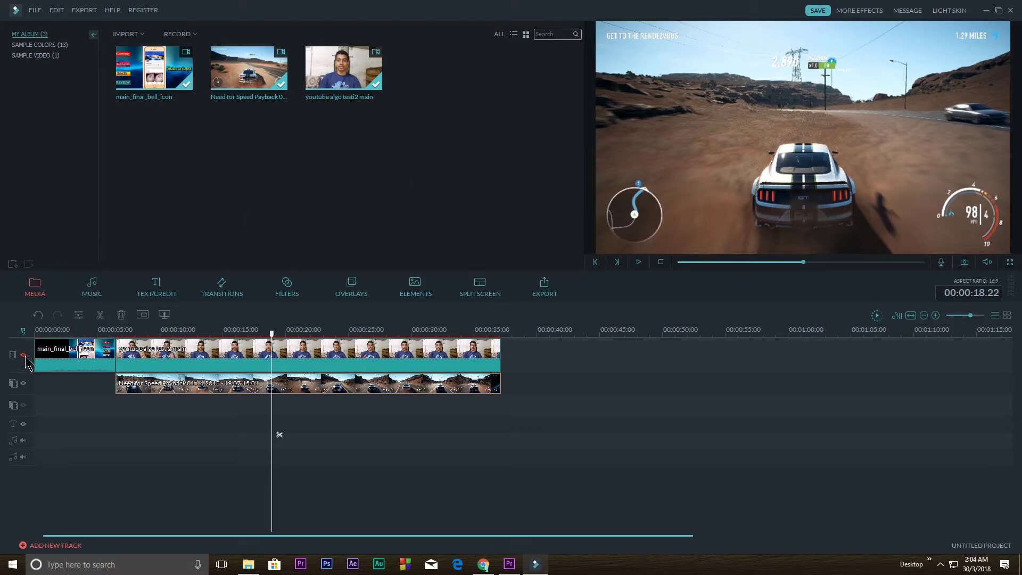
pyautogui.click(23, 383)
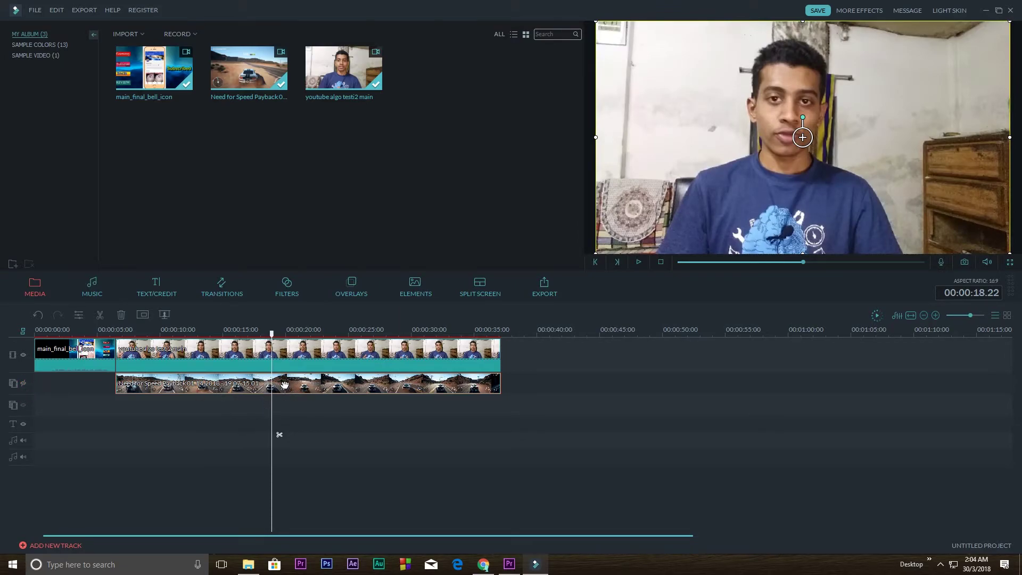
pyautogui.click(327, 384)
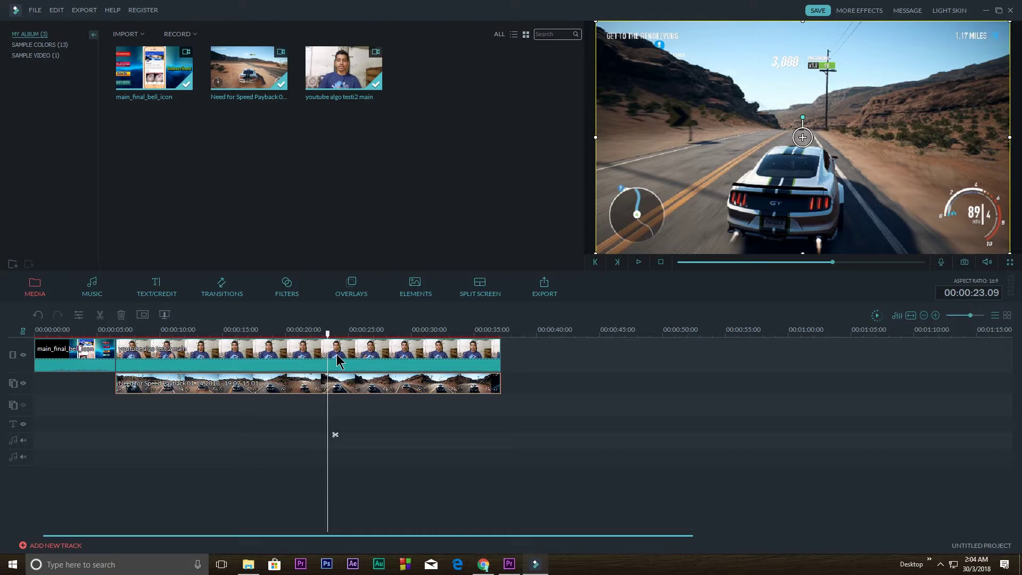
pyautogui.moveTo(327, 333); pyautogui.dragTo(264, 334)
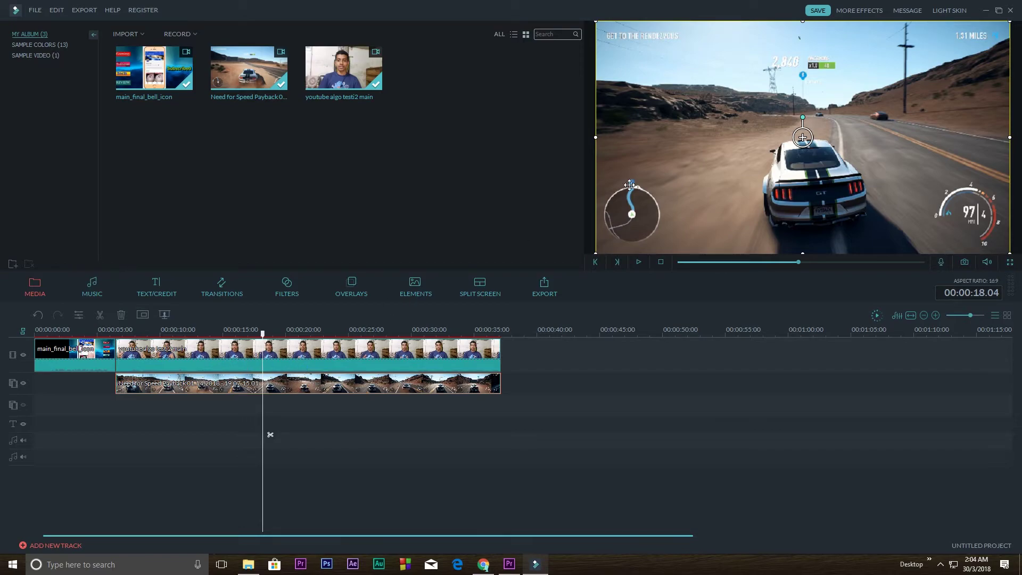
# Step: Shrink the gameplay overlay in the preview into a smaller inset over the webcam video
pyautogui.moveTo(594, 22); pyautogui.dragTo(795, 133)
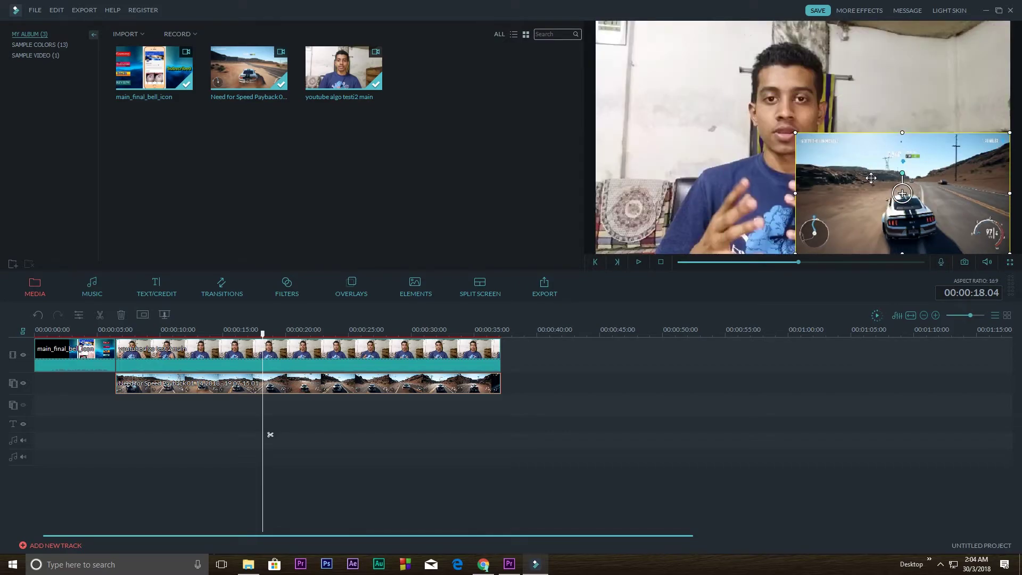
pyautogui.moveTo(879, 186); pyautogui.dragTo(879, 153)
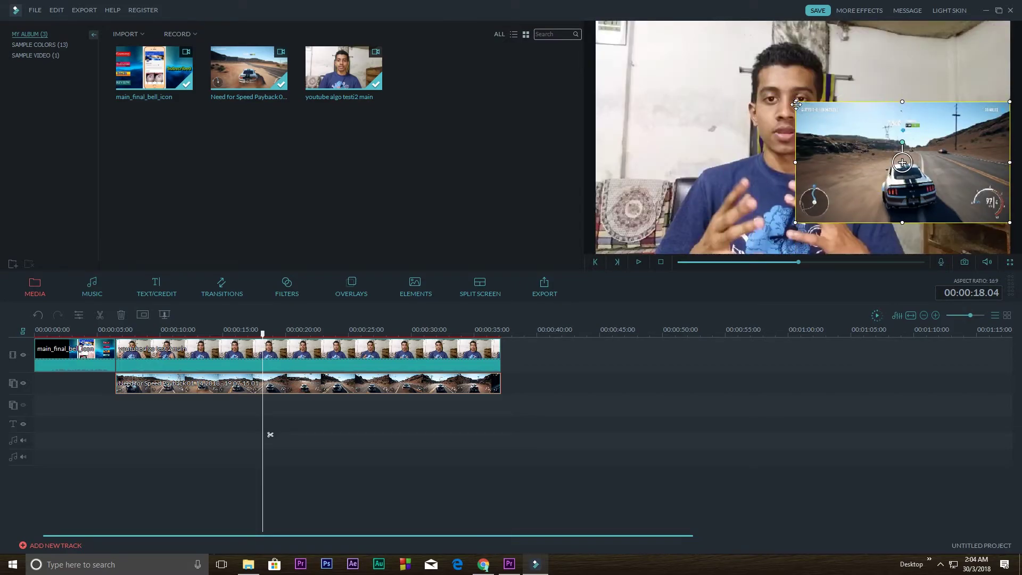
pyautogui.moveTo(793, 101); pyautogui.dragTo(821, 117)
pyautogui.moveTo(868, 151); pyautogui.dragTo(867, 181)
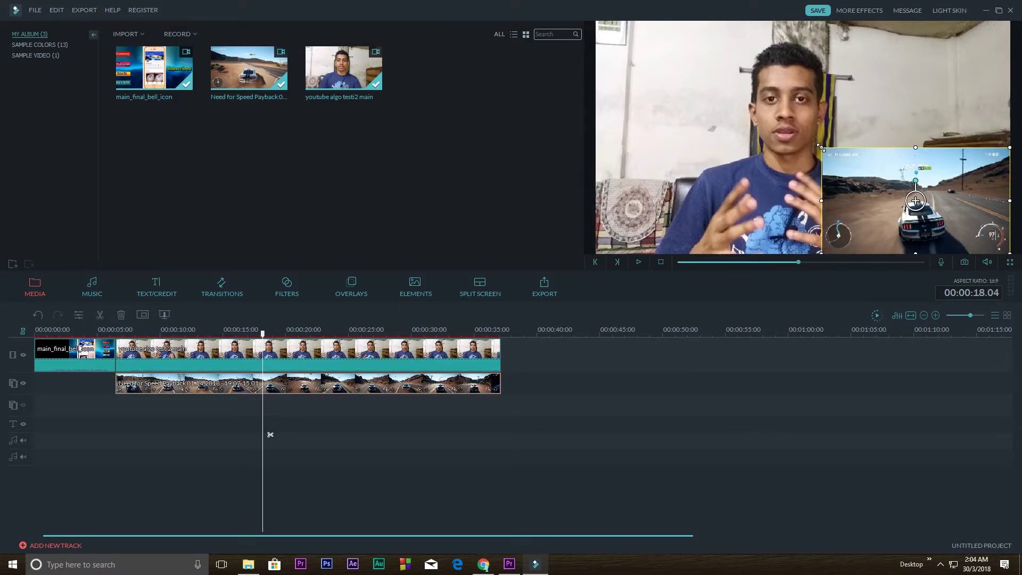
pyautogui.moveTo(820, 147); pyautogui.dragTo(812, 142)
# Step: Move the gameplay inset into the bottom-left corner, fine-tune its size, and play it back
pyautogui.moveTo(778, 177); pyautogui.dragTo(649, 160)
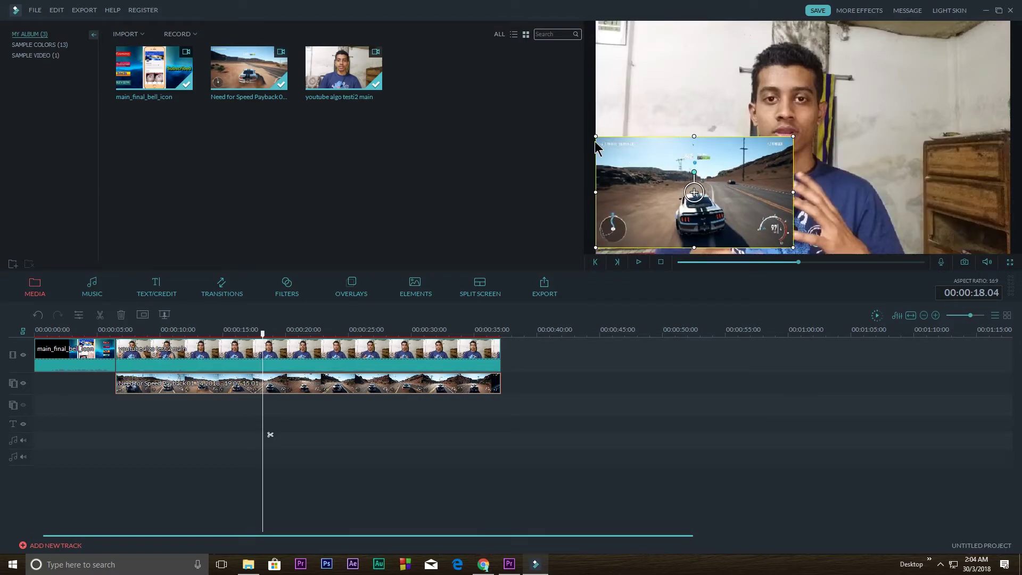
pyautogui.moveTo(597, 135); pyautogui.dragTo(630, 155)
pyautogui.moveTo(673, 186); pyautogui.dragTo(641, 192)
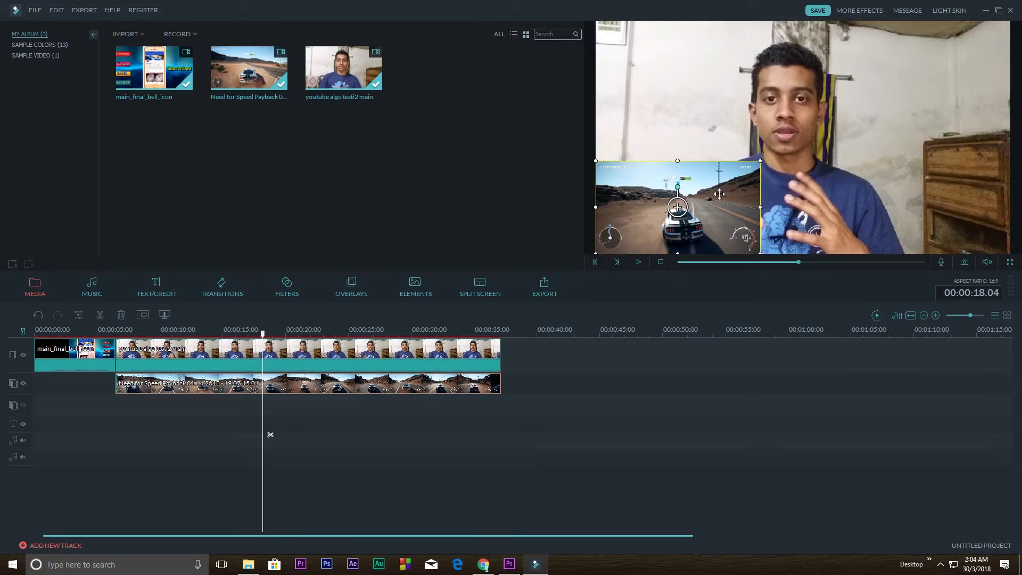
pyautogui.moveTo(760, 160); pyautogui.dragTo(760, 155)
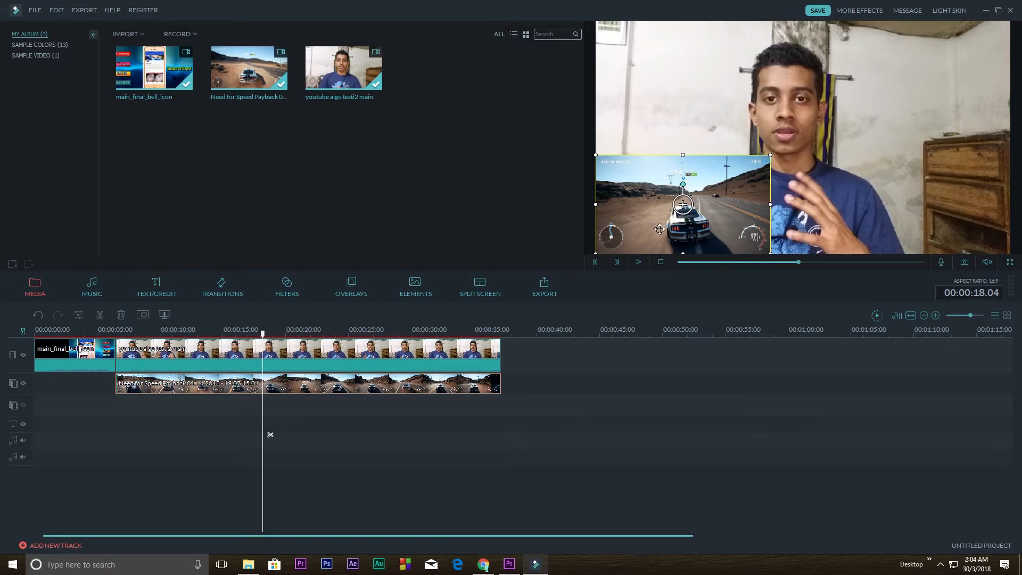
pyautogui.press('space')
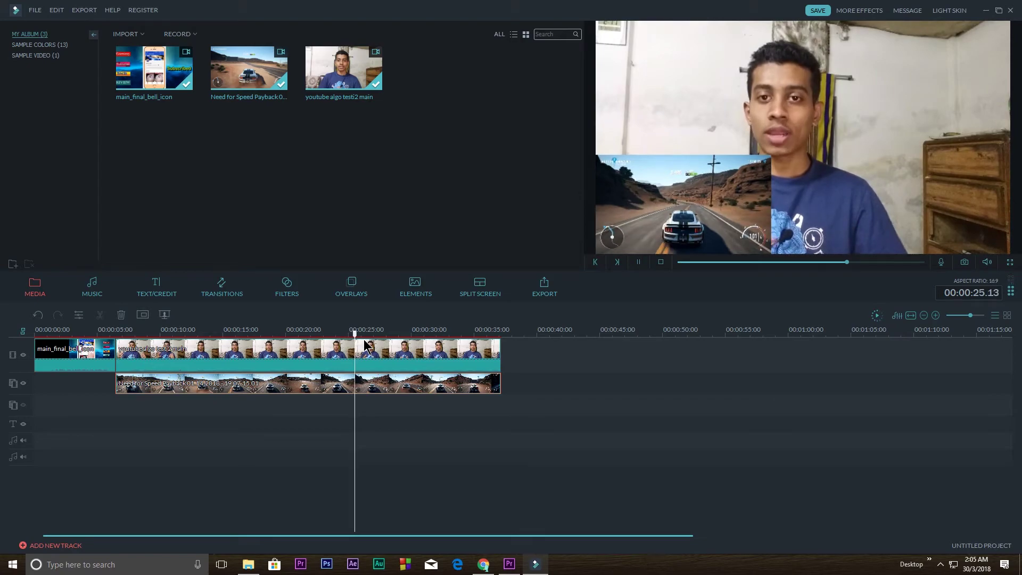
pyautogui.press('space')
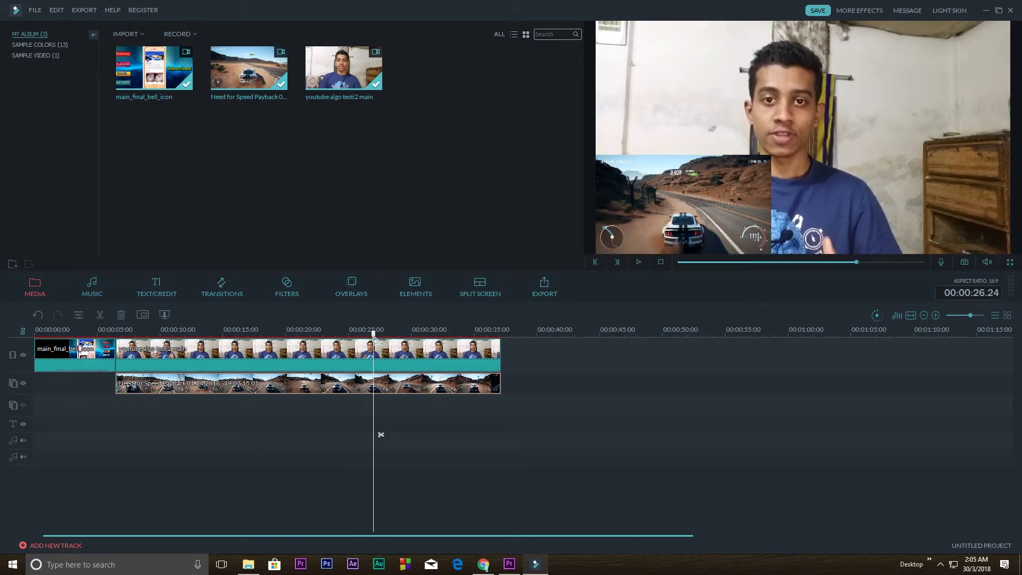
pyautogui.moveTo(378, 344); pyautogui.dragTo(324, 353)
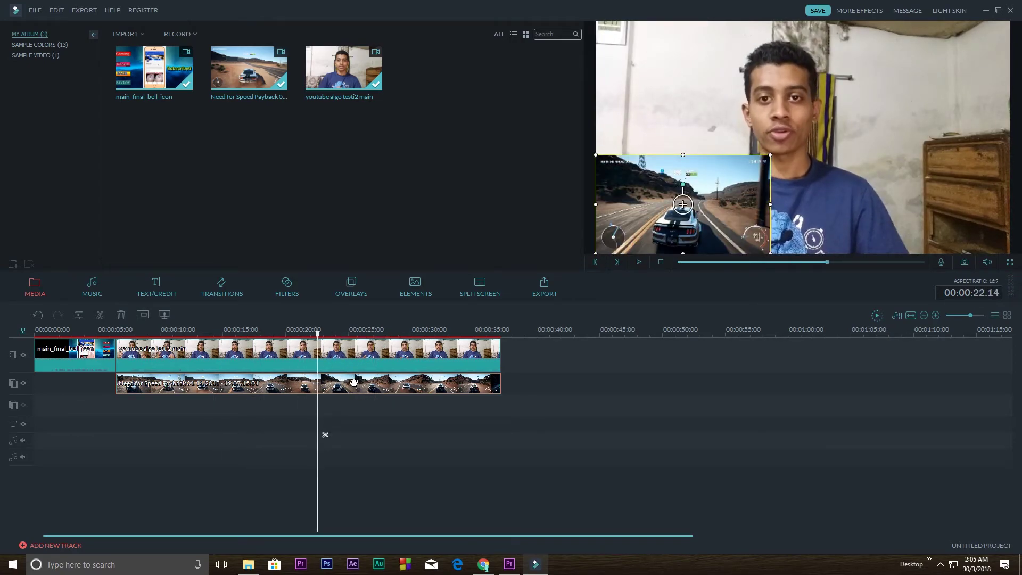
pyautogui.click(332, 351)
pyautogui.moveTo(319, 333); pyautogui.dragTo(388, 334)
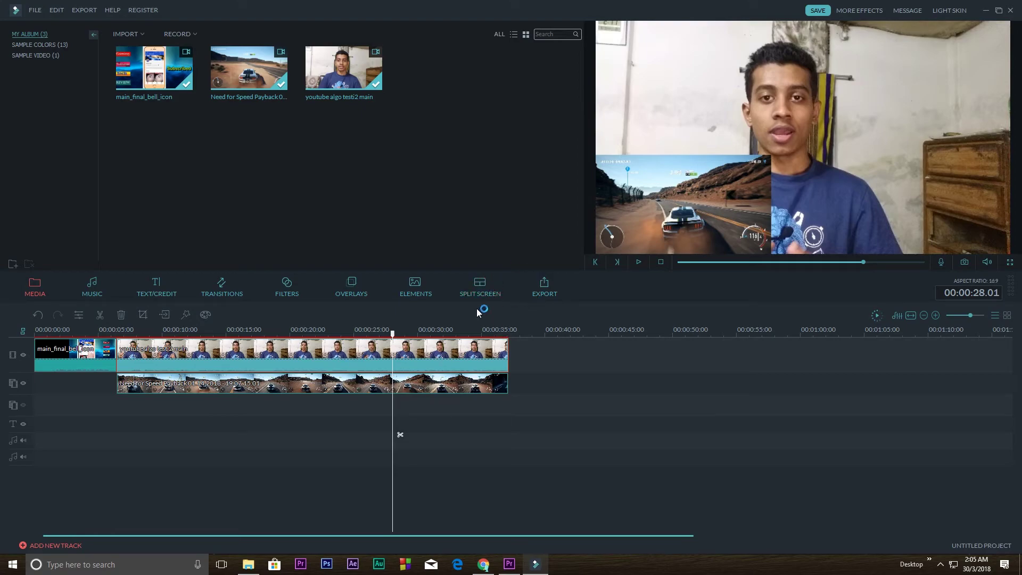
# Step: Delete the webcam and gameplay clips from the timeline
pyautogui.click(481, 282)
pyautogui.moveTo(594, 429); pyautogui.dragTo(479, 352)
pyautogui.press('Delete')
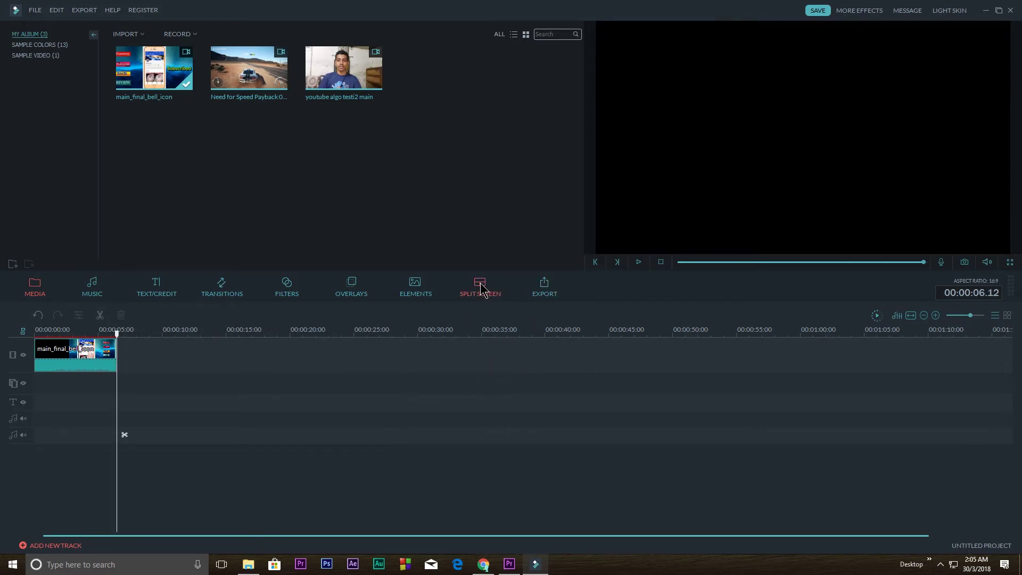
# Step: Add the 2 Screen B split-screen preset to the timeline after the intro
pyautogui.click(481, 286)
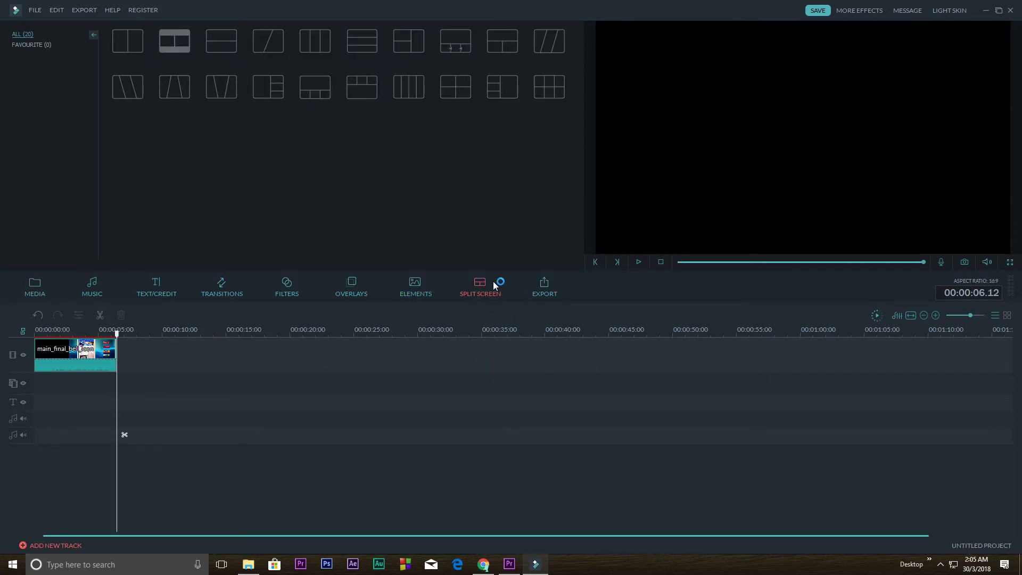
pyautogui.moveTo(363, 56)
pyautogui.moveTo(145, 40)
pyautogui.moveTo(177, 54)
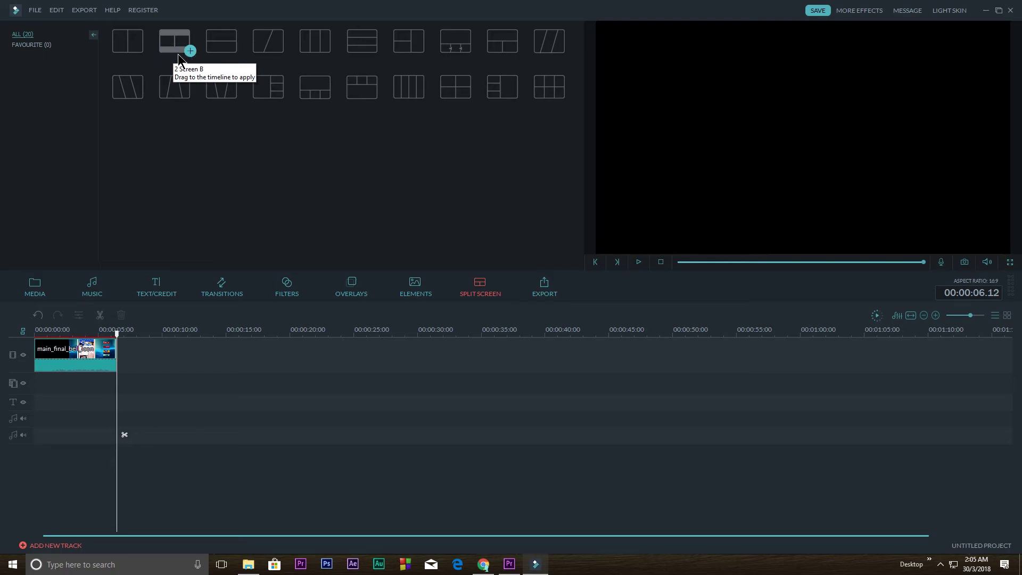
pyautogui.moveTo(169, 51); pyautogui.dragTo(695, 351)
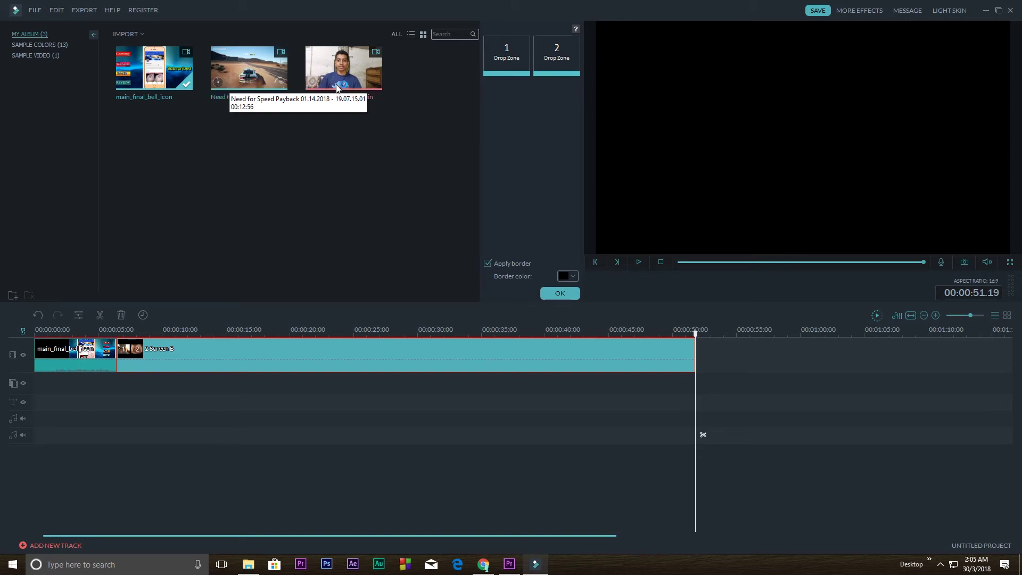
# Step: Place the webcam video in Drop Zone 1 and the Need for Speed gameplay in Drop Zone 2
pyautogui.moveTo(341, 84); pyautogui.dragTo(402, 79)
pyautogui.moveTo(499, 61); pyautogui.dragTo(486, 75)
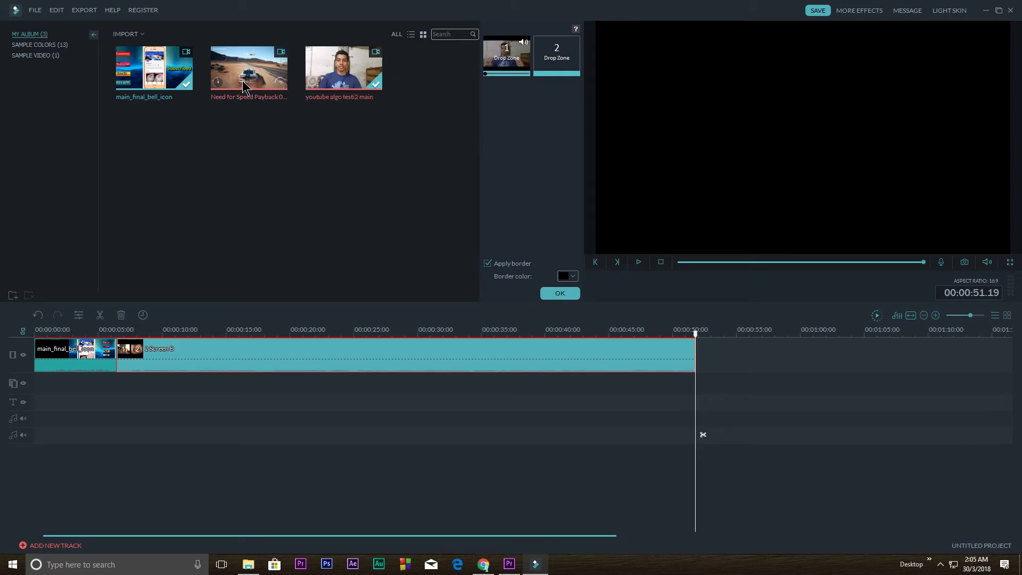
pyautogui.moveTo(550, 70); pyautogui.dragTo(553, 79)
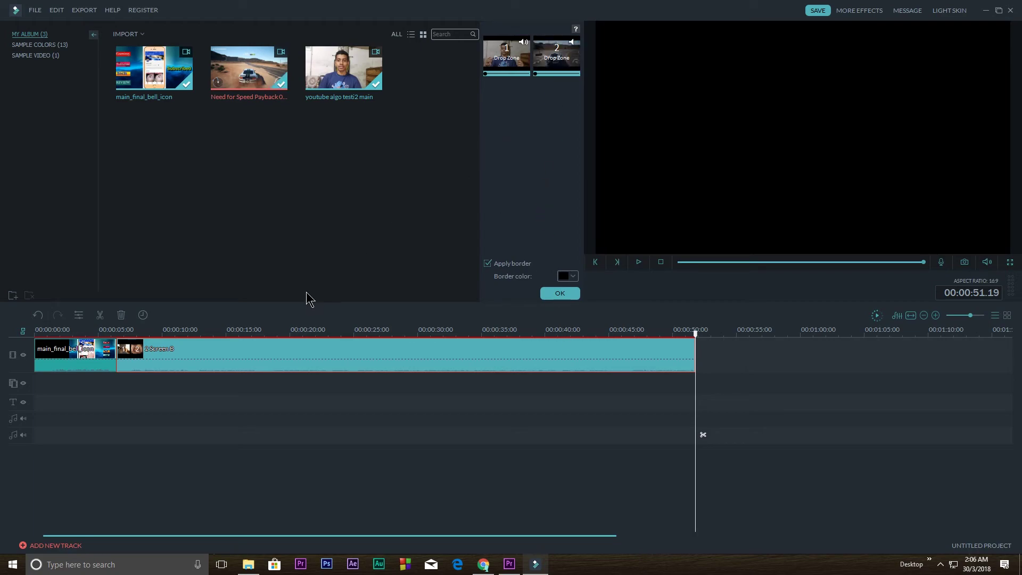
# Step: Preview the split screen from about 6 seconds, then select the left webcam pane
pyautogui.click(118, 336)
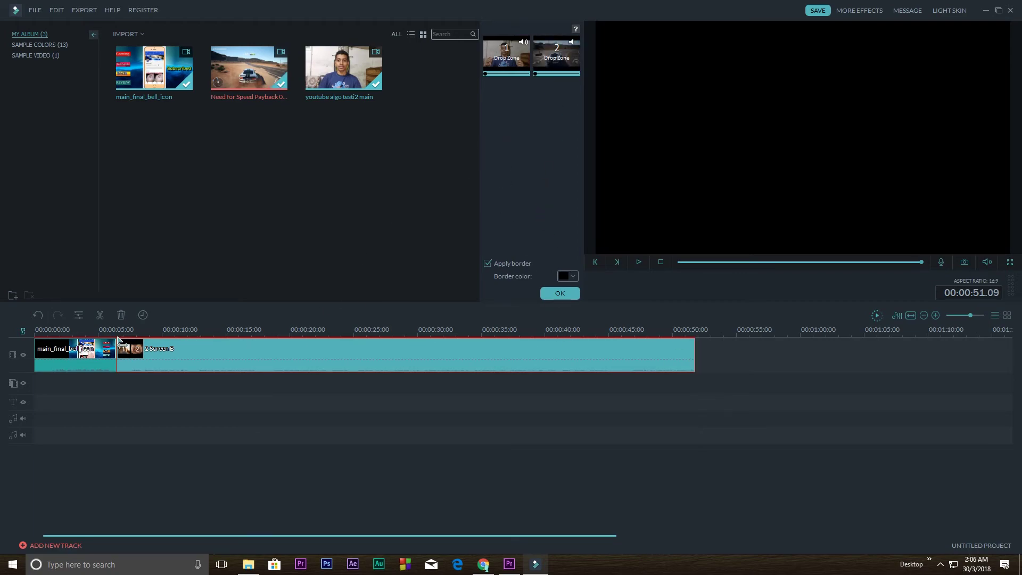
pyautogui.press('space')
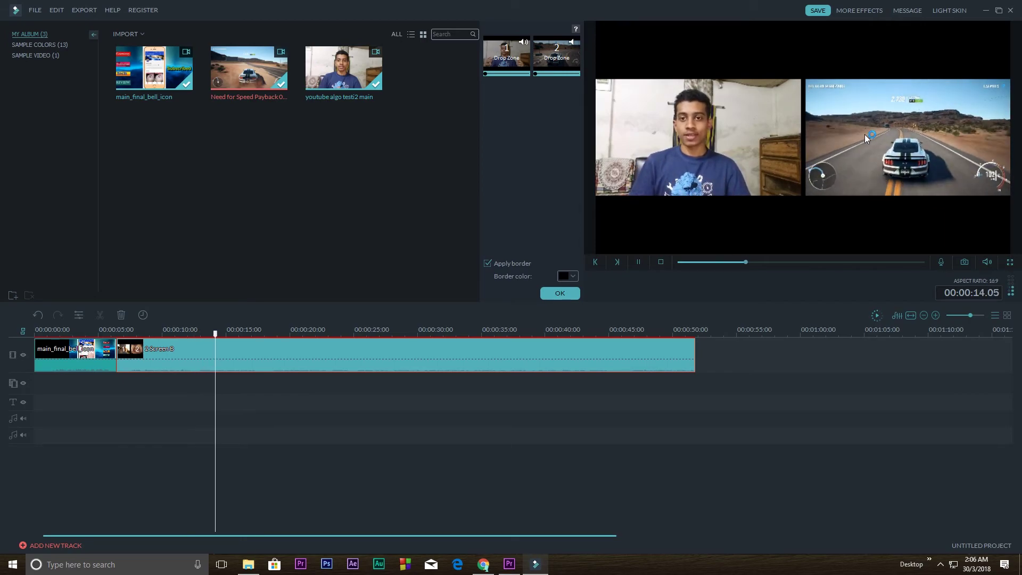
pyautogui.click(230, 342)
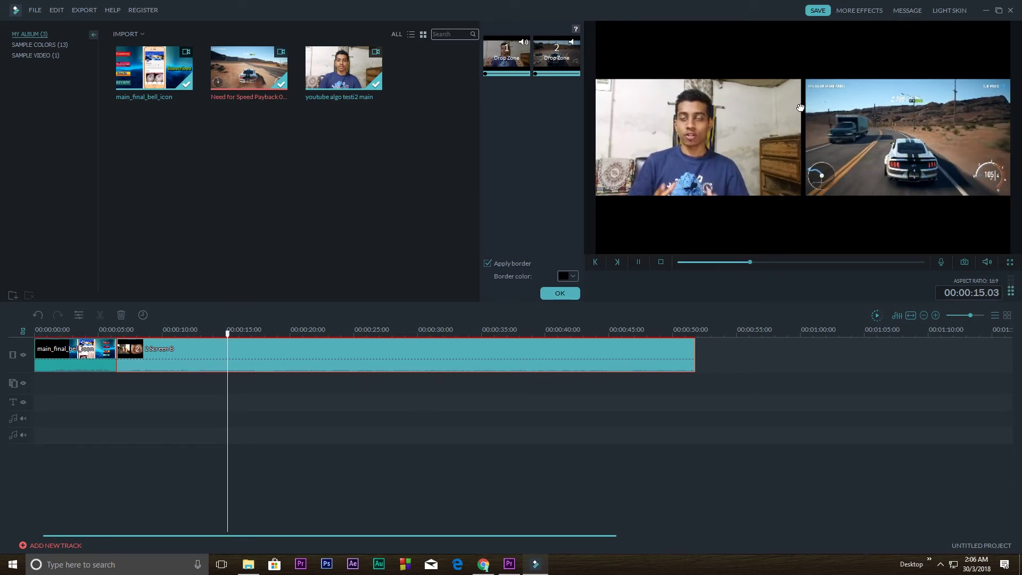
pyautogui.click(869, 113)
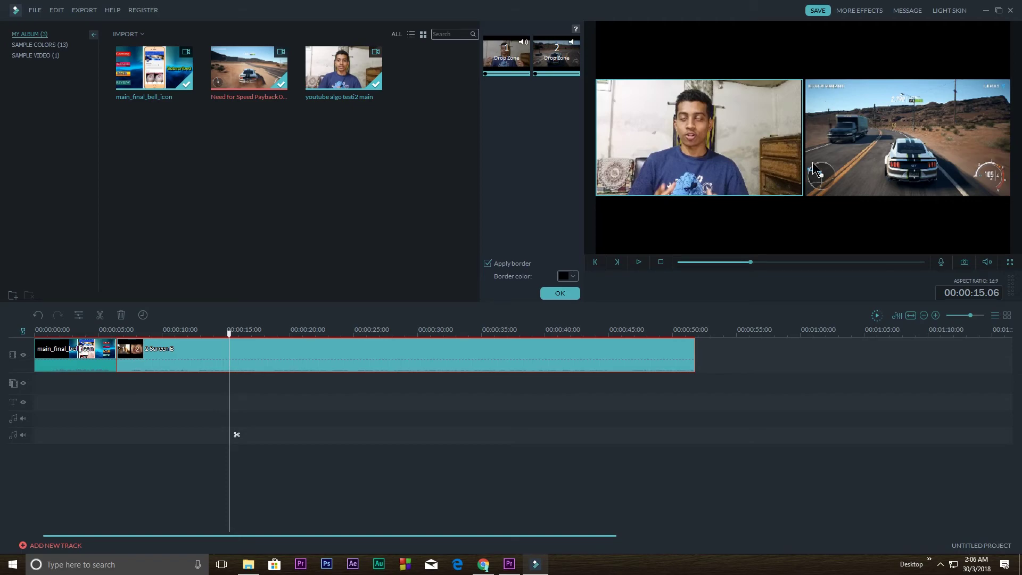
# Step: Compare with a later point in the Premiere Pro version, then return to Filmora
pyautogui.click(509, 566)
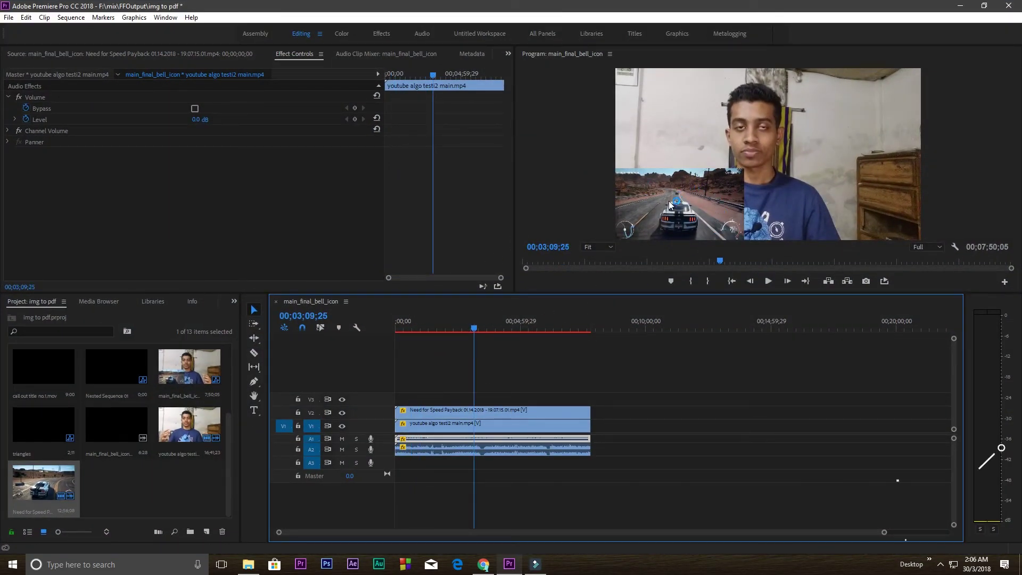
pyautogui.click(483, 329)
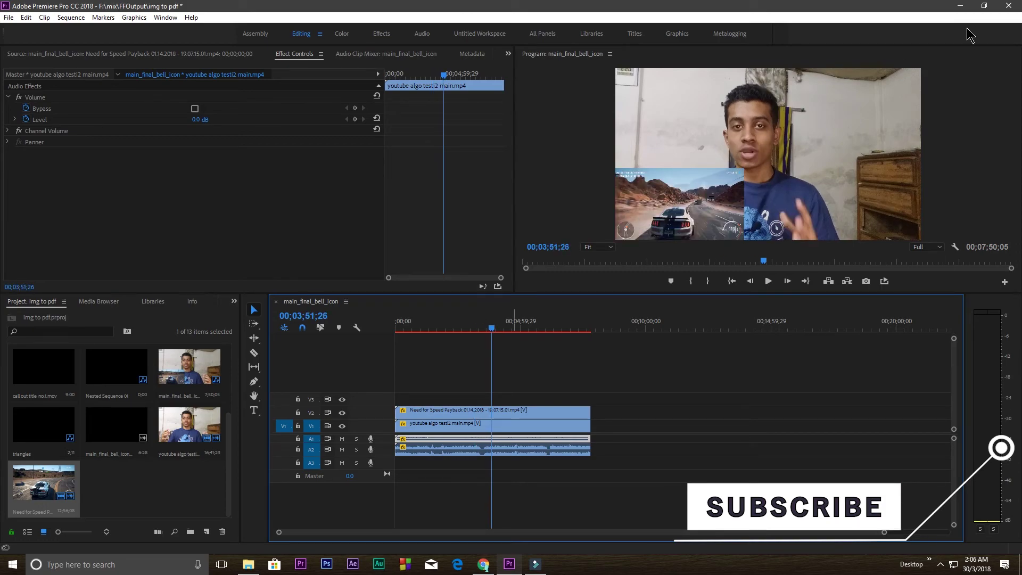
pyautogui.click(960, 5)
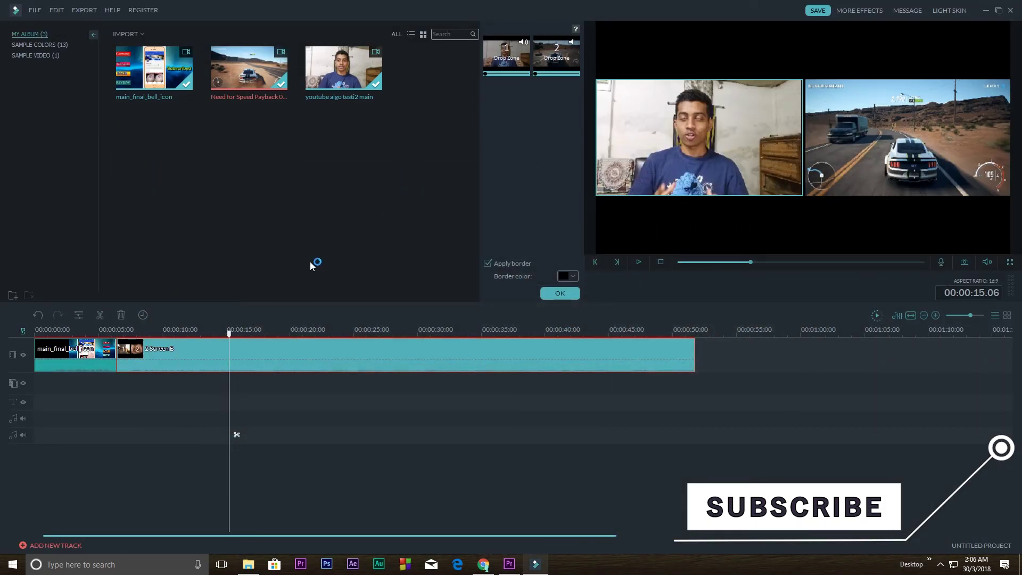
pyautogui.click(230, 332)
pyautogui.click(211, 332)
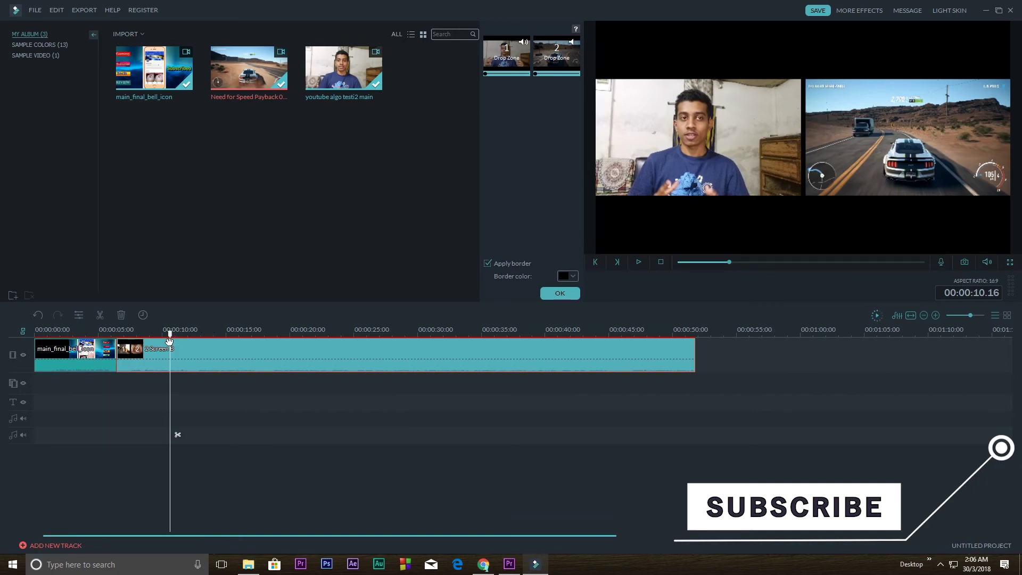
pyautogui.click(720, 156)
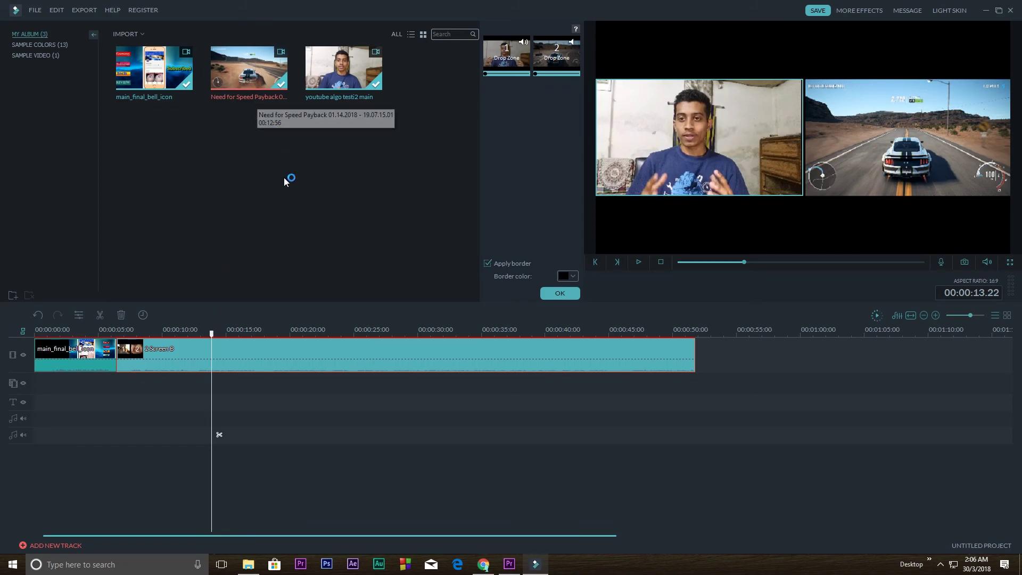
pyautogui.click(228, 383)
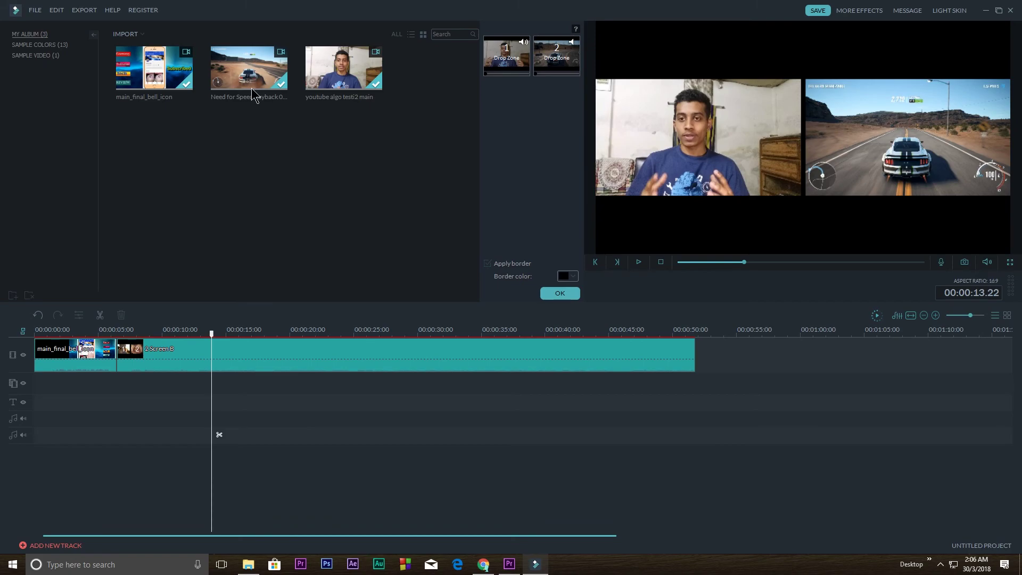